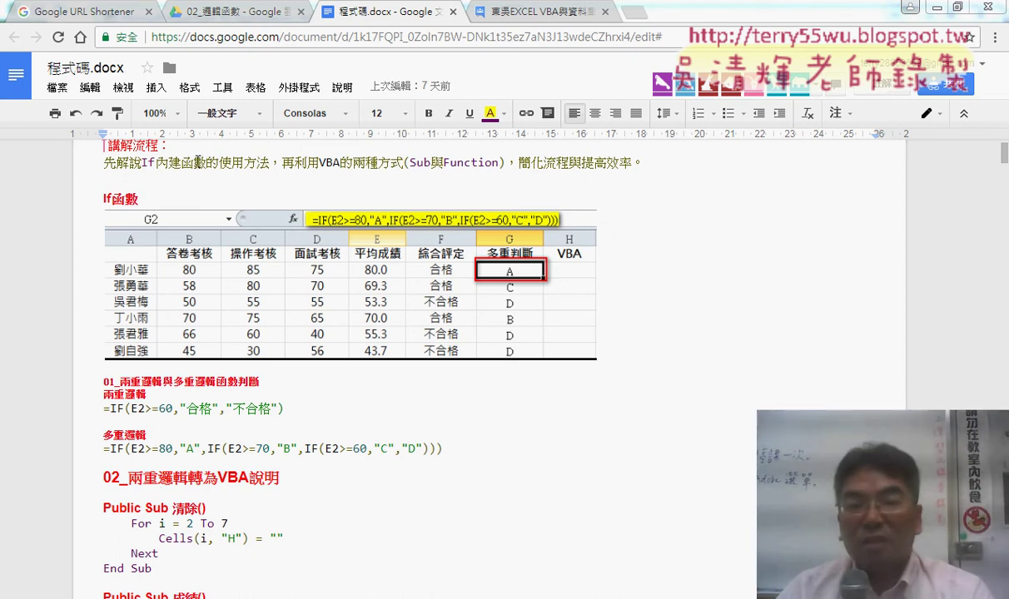
# - Scroll to section 02 of the doc and copy the whole Public Sub 成績() procedure
pyautogui.moveTo(156, 163); pyautogui.dragTo(205, 163)
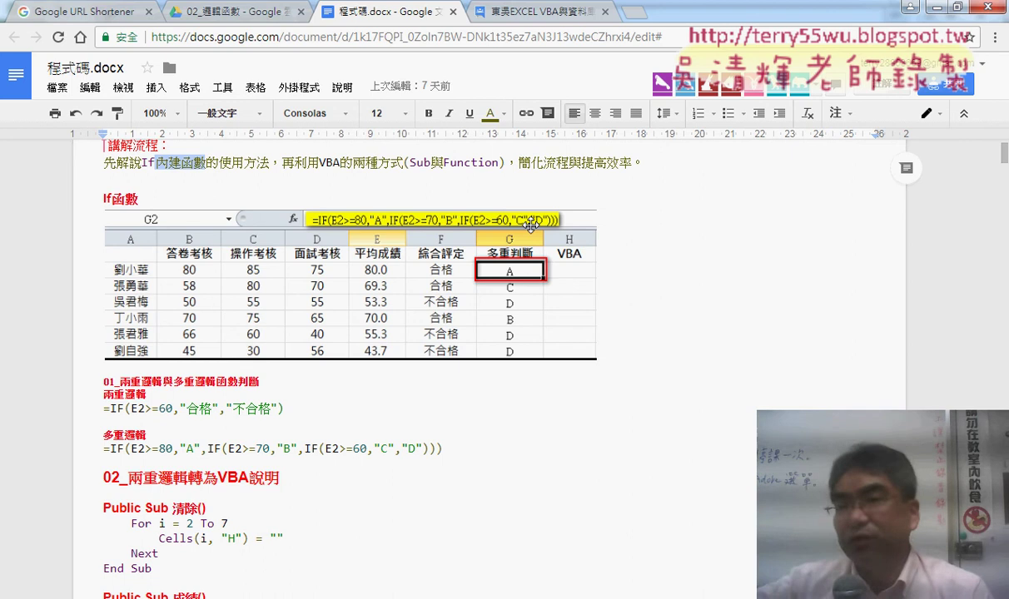
pyautogui.scroll(-1, 744, 322)
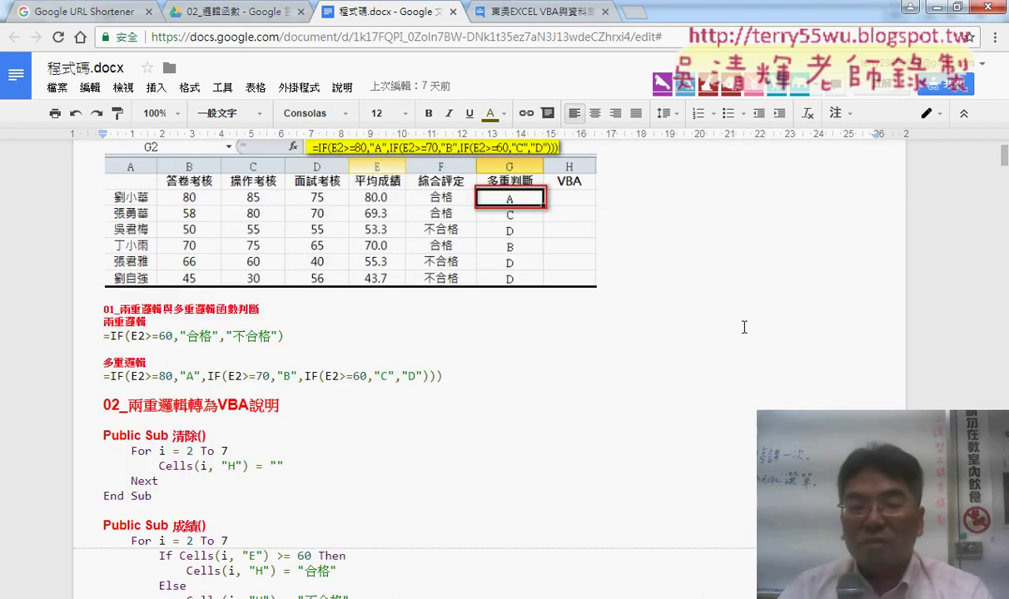
pyautogui.scroll(-1, 745, 322)
pyautogui.scroll(-2, 744, 322)
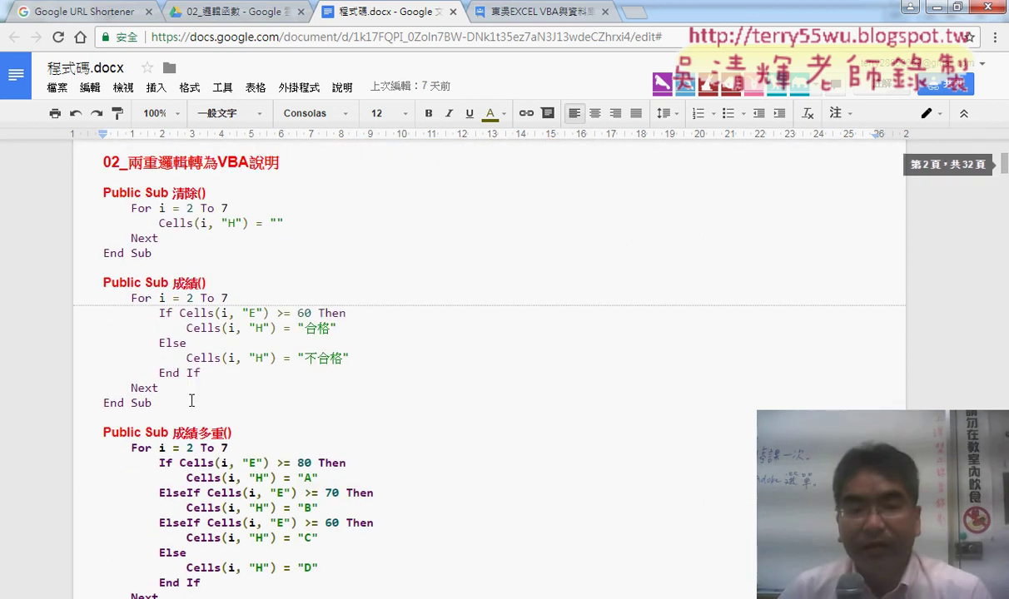
pyautogui.moveTo(203, 403); pyautogui.dragTo(85, 283)
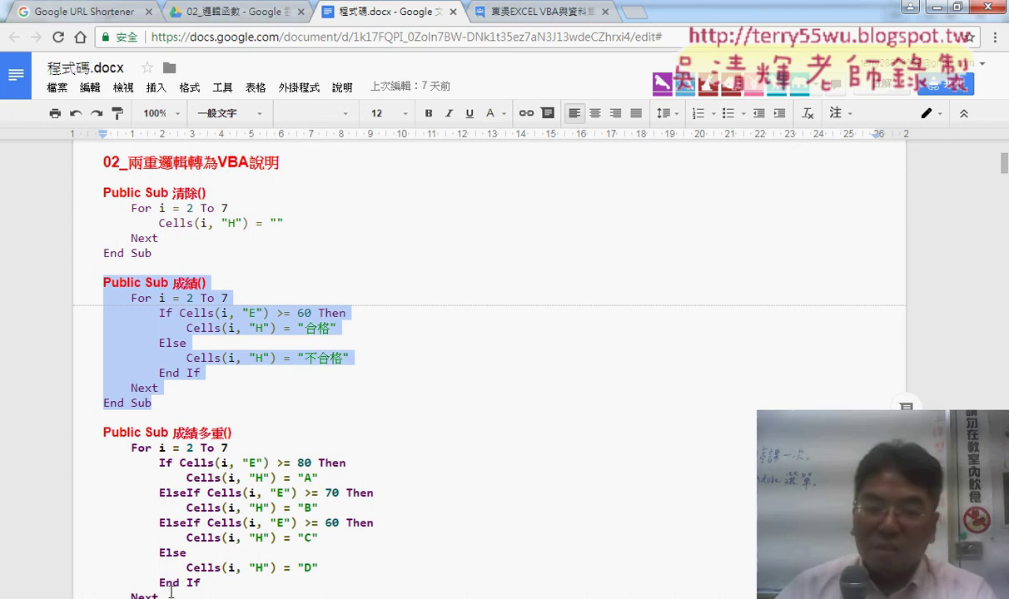
pyautogui.hotkey('ctrl', 'c')
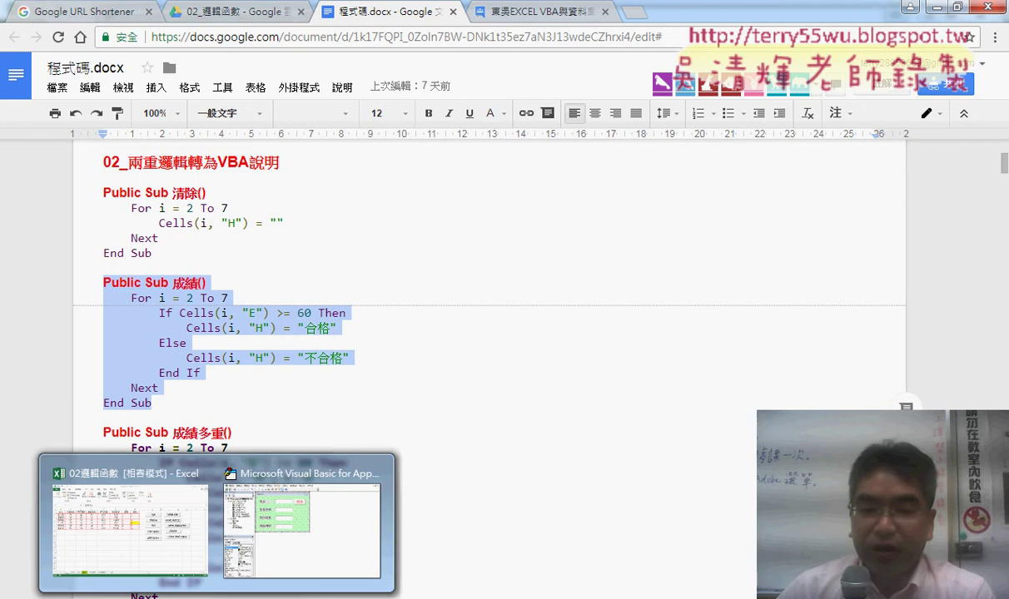
# - Switch to the VBA editor and open module AAA's code from the Project Explorer
pyautogui.click(270, 491)
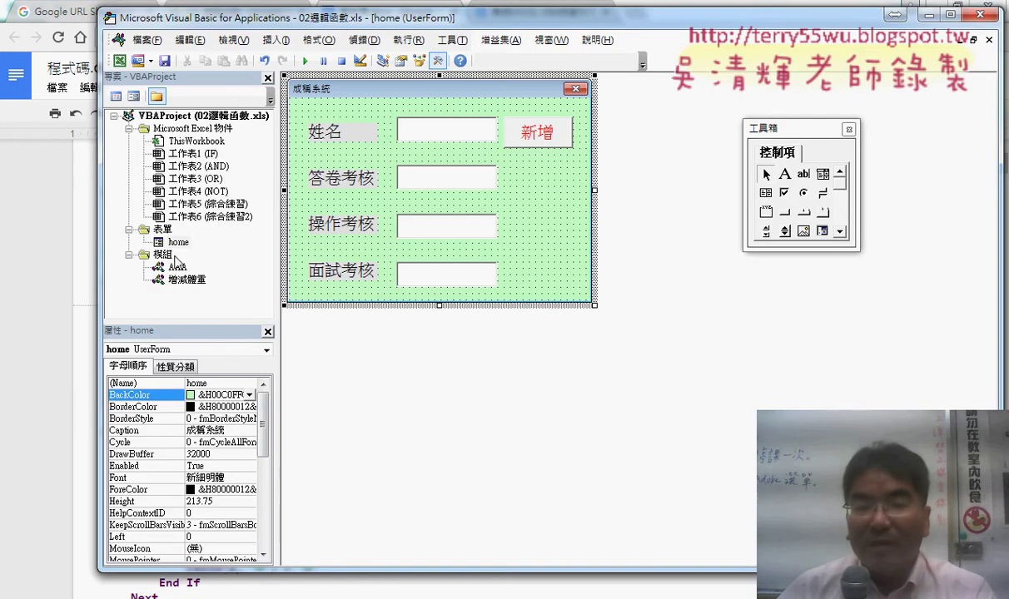
pyautogui.rightClick(169, 203)
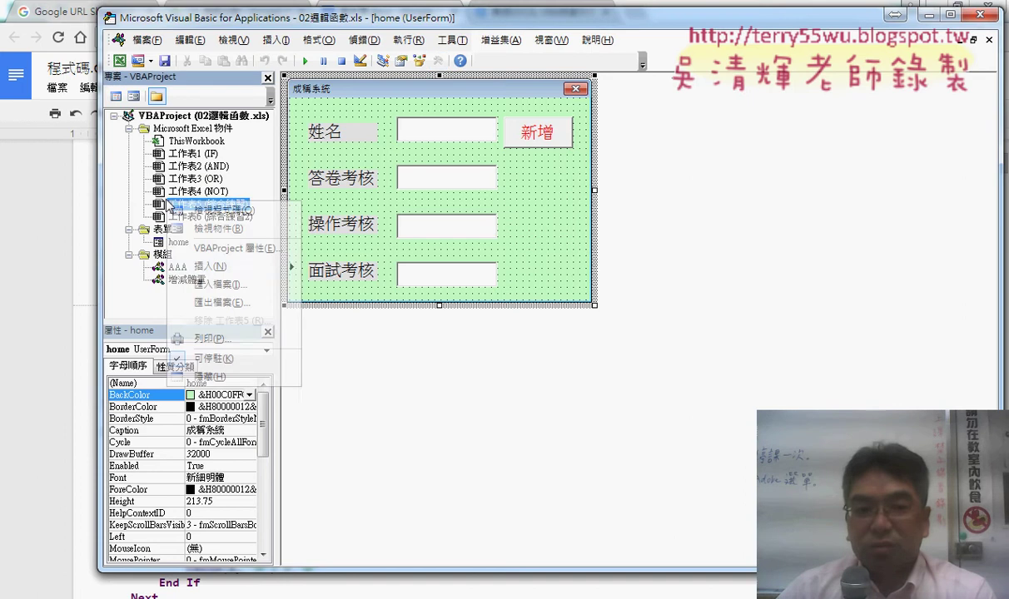
pyautogui.moveTo(230, 268)
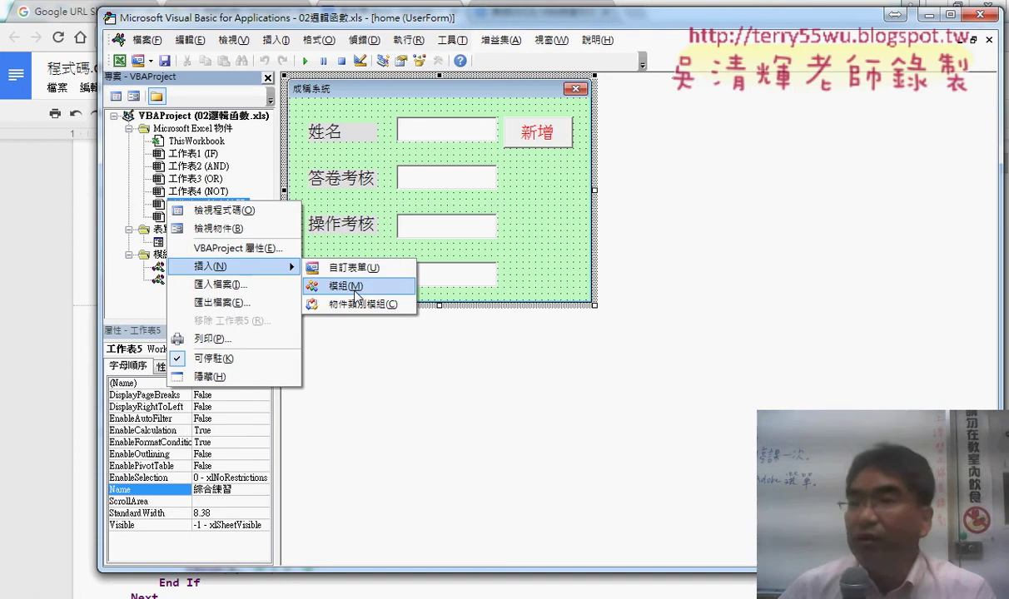
pyautogui.press('Escape')
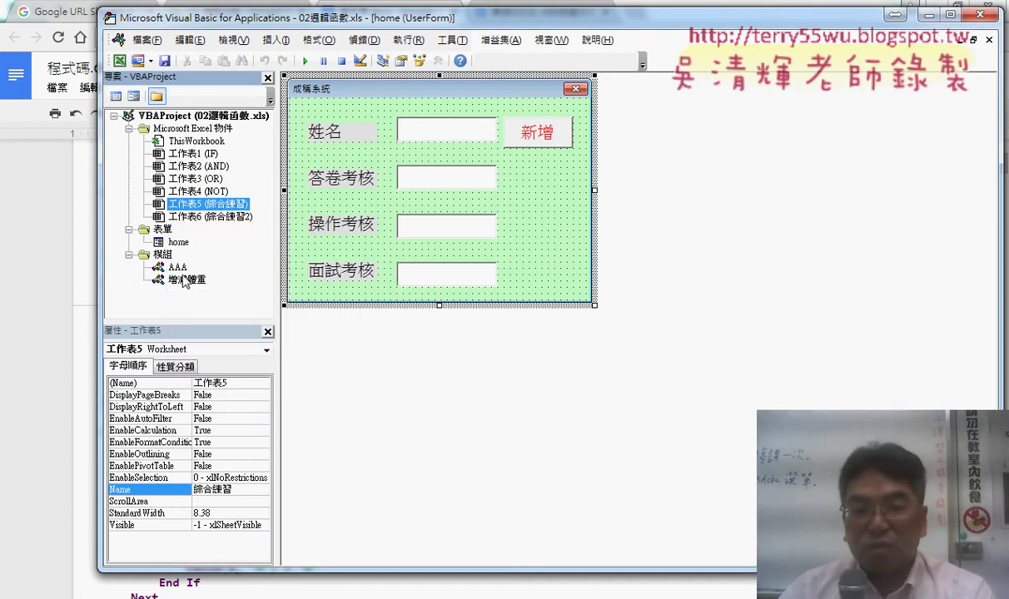
pyautogui.doubleClick(179, 268)
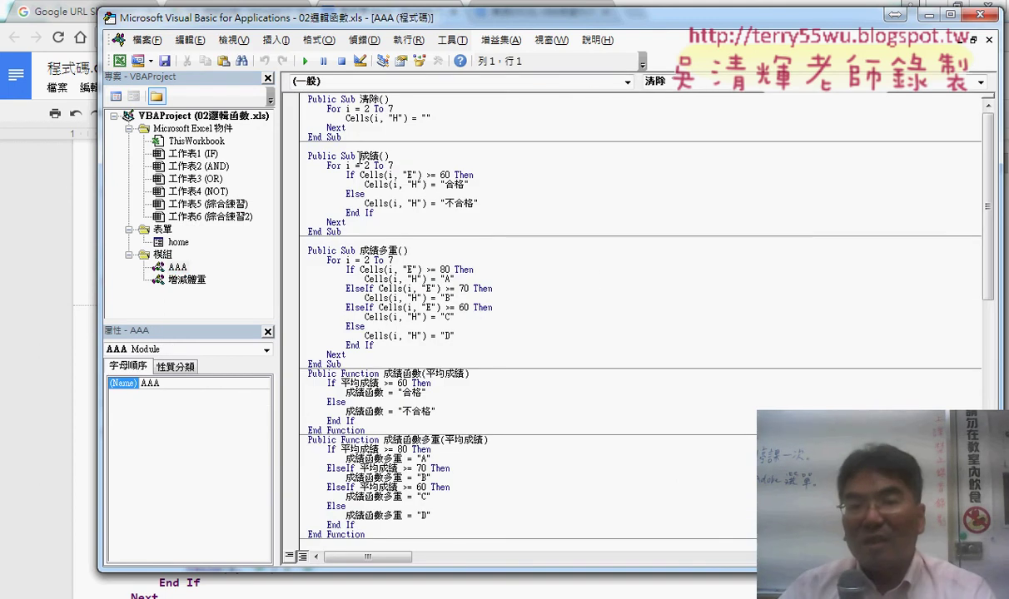
# - Select the 清除 procedure and the line break after End Function in AAA
pyautogui.moveTo(307, 99); pyautogui.dragTo(342, 137)
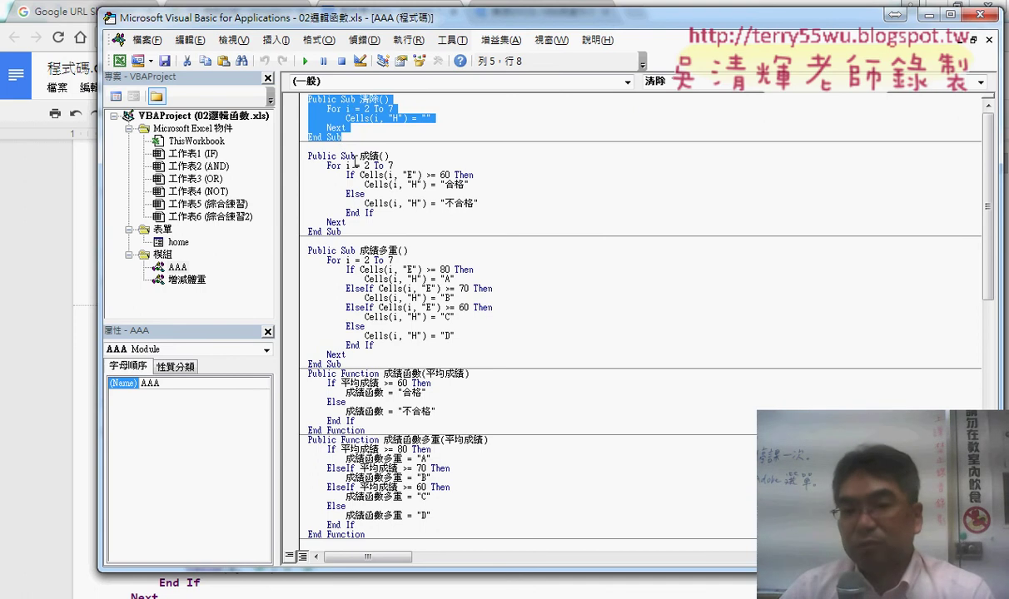
pyautogui.scroll(-2, 432, 283)
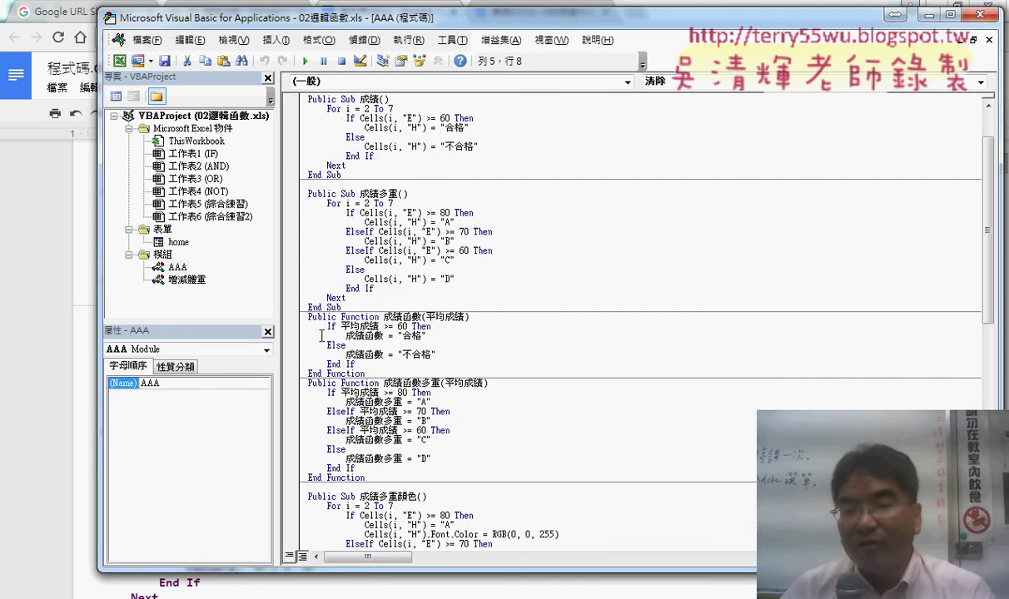
pyautogui.moveTo(308, 317); pyautogui.dragTo(360, 317)
pyautogui.click(366, 374)
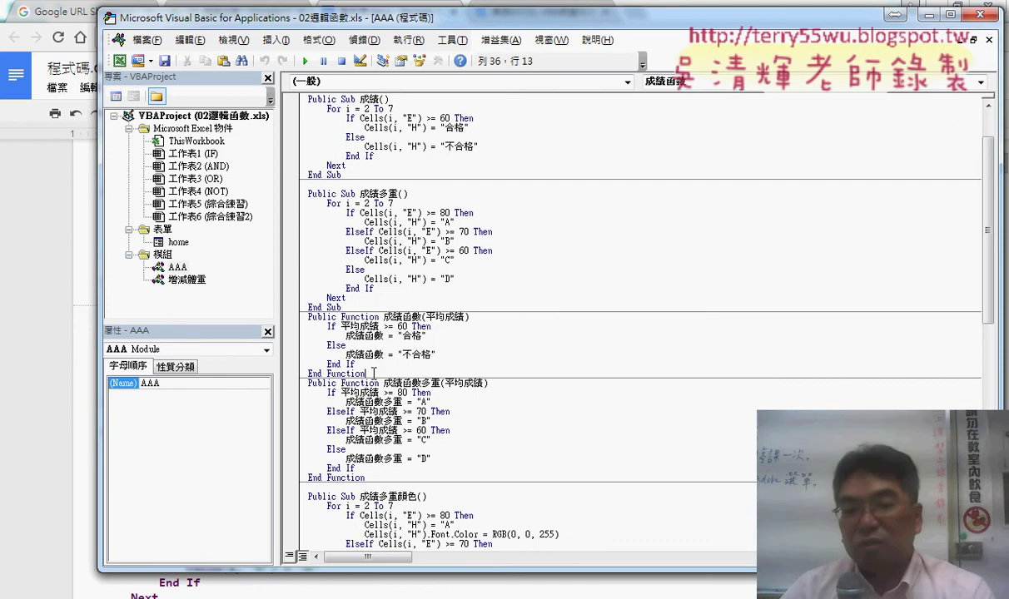
pyautogui.moveTo(372, 374); pyautogui.dragTo(302, 384)
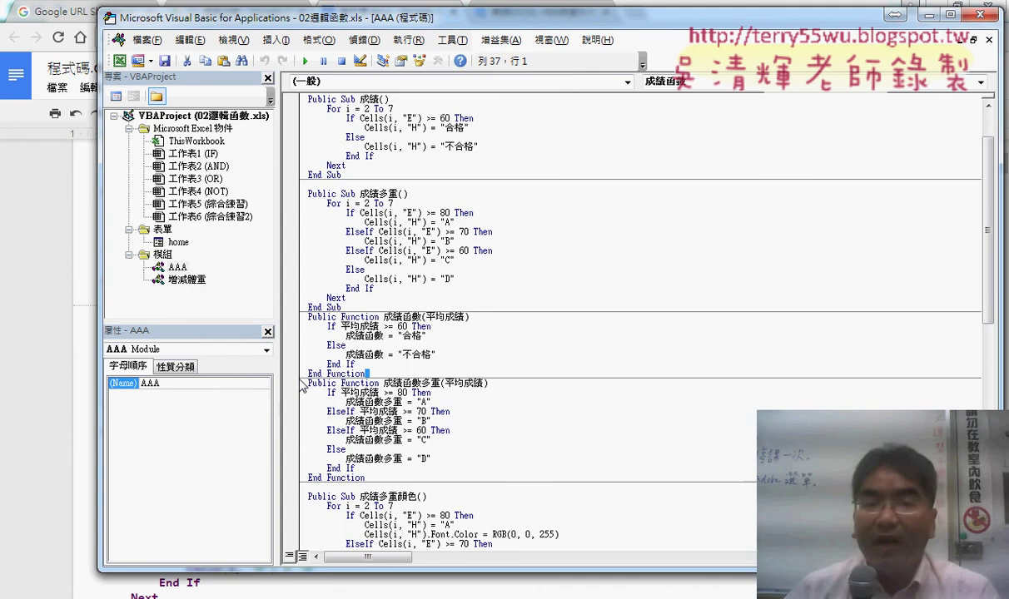
# - Browse the context menus of 工作表2, ThisWorkbook and 工作表4 without inserting anything
pyautogui.click(195, 165)
pyautogui.rightClick(195, 165)
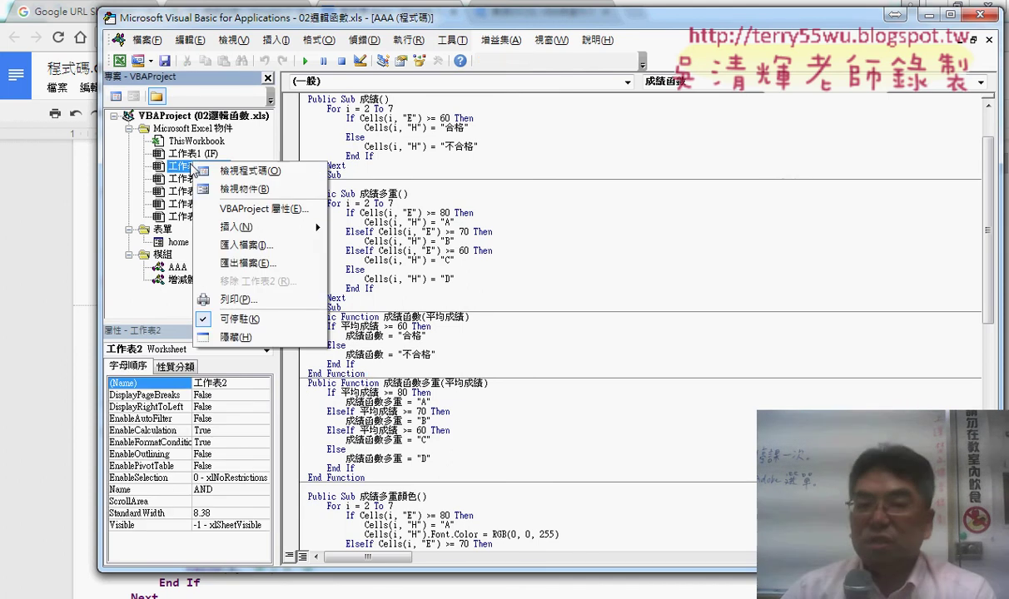
pyautogui.rightClick(170, 142)
pyautogui.moveTo(215, 206)
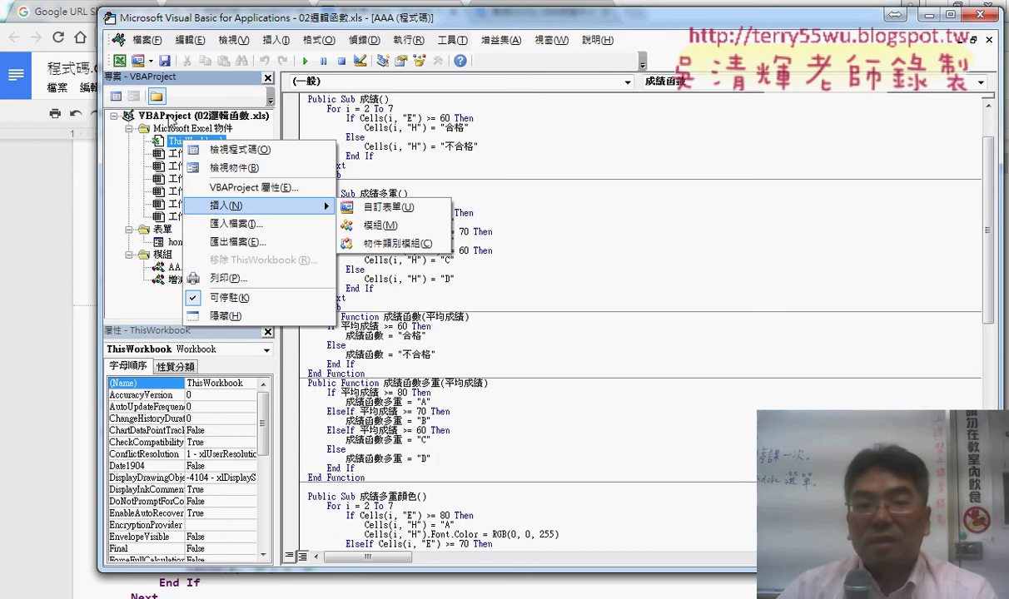
pyautogui.rightClick(125, 190)
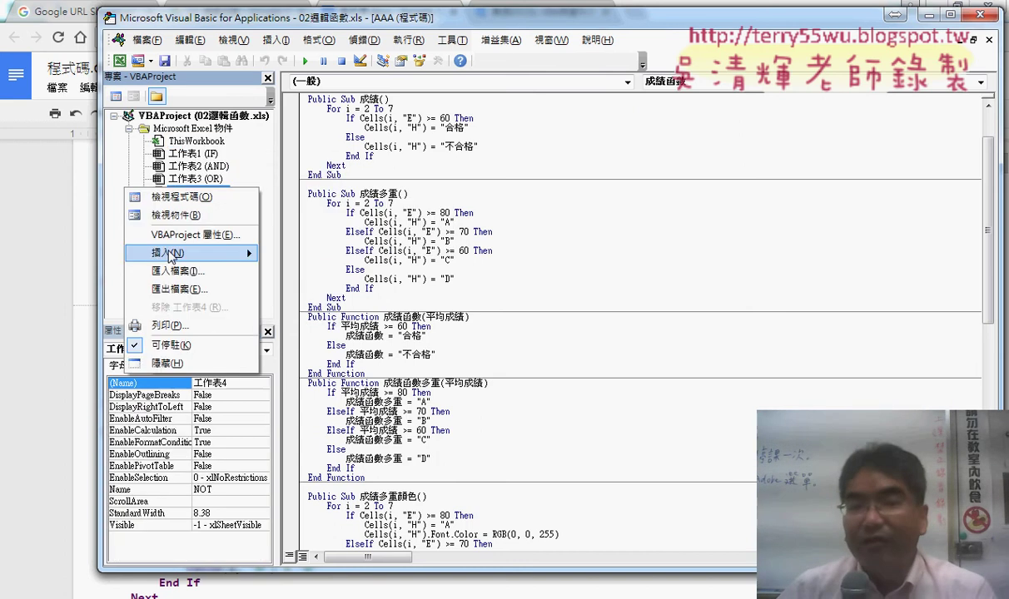
pyautogui.moveTo(172, 254)
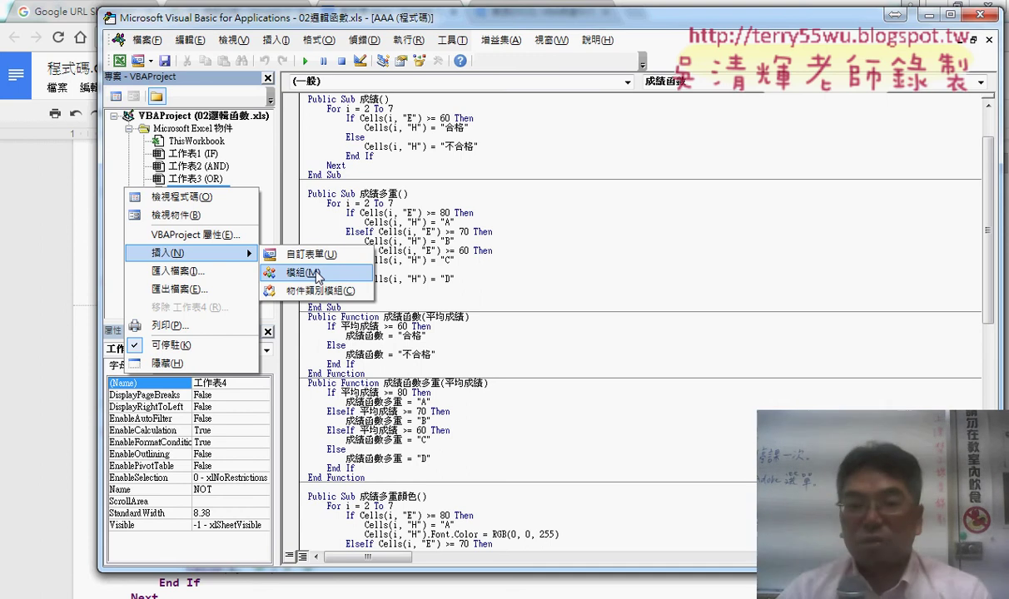
pyautogui.click(247, 190)
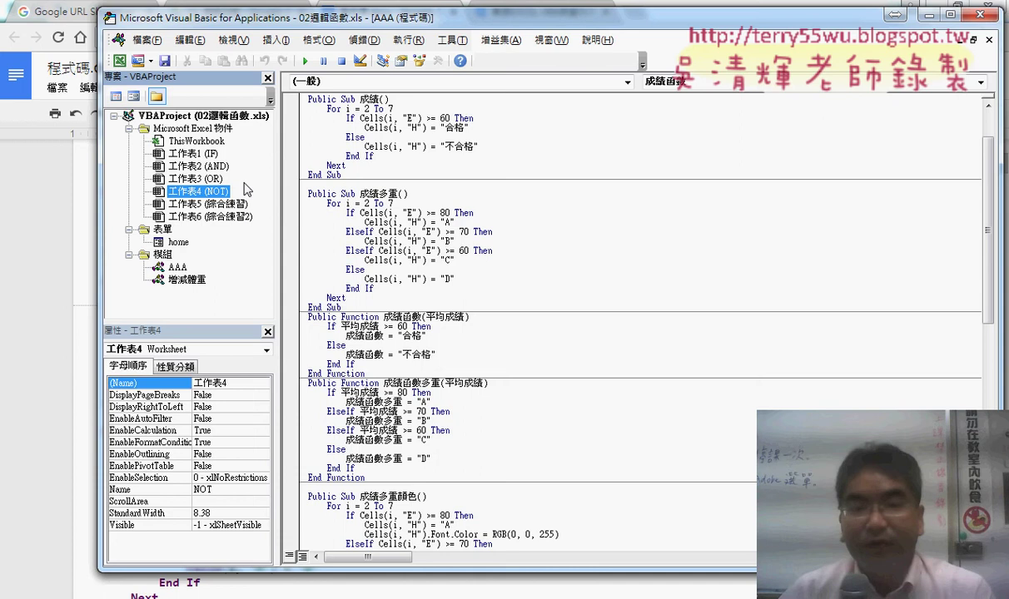
# - Insert two blank user forms, UserForm1 and UserForm2, into the project
pyautogui.click(163, 230)
pyautogui.rightClick(184, 152)
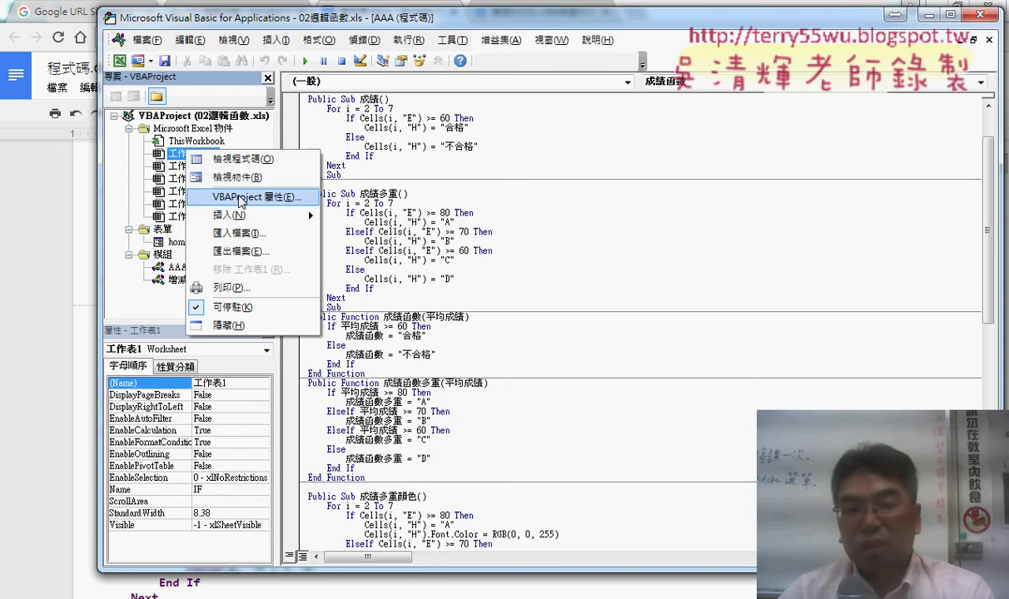
pyautogui.moveTo(250, 215)
pyautogui.click(376, 218)
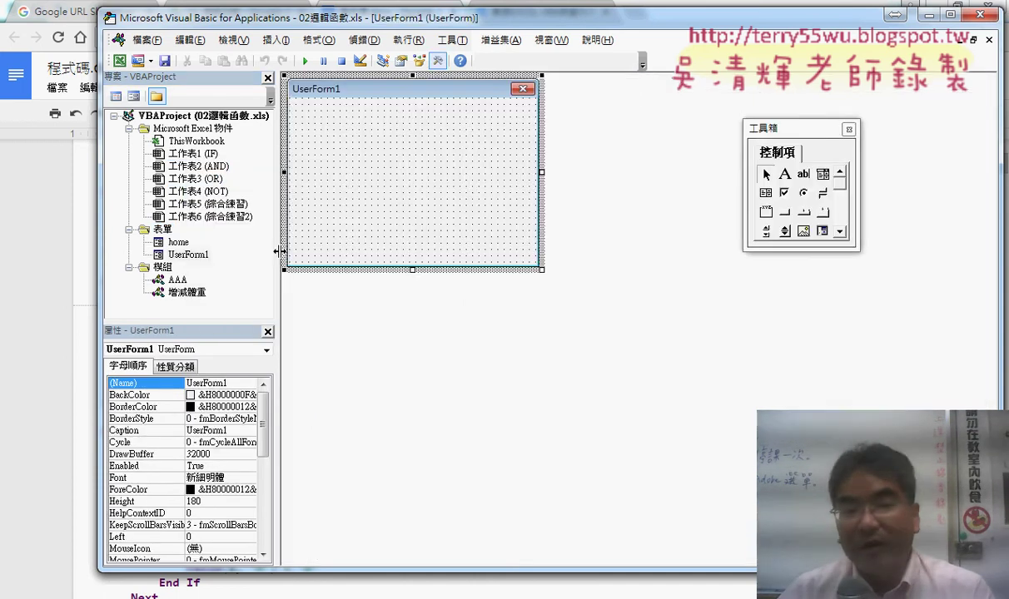
pyautogui.rightClick(188, 142)
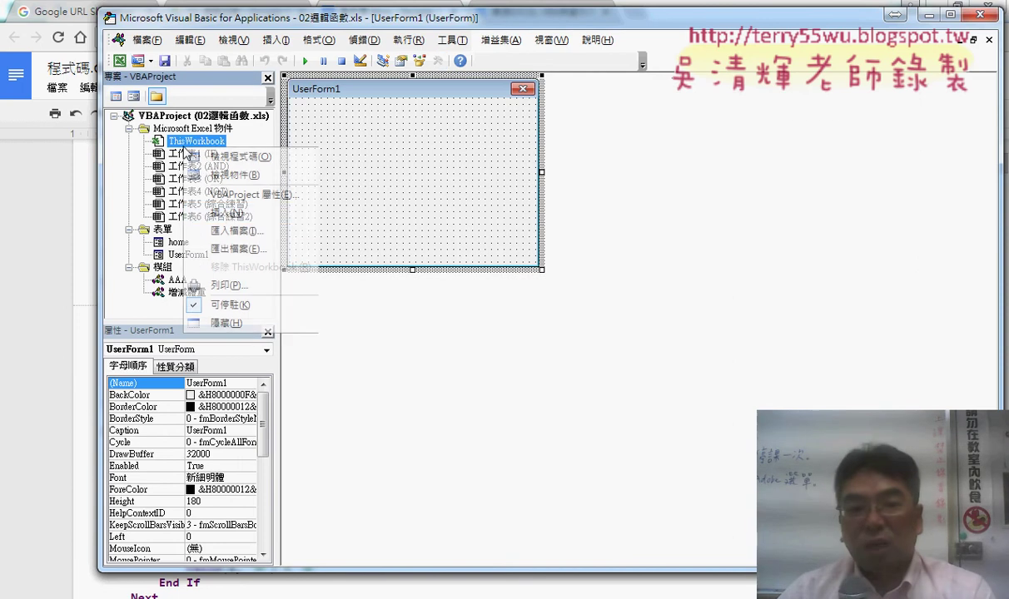
pyautogui.moveTo(249, 213)
pyautogui.click(358, 213)
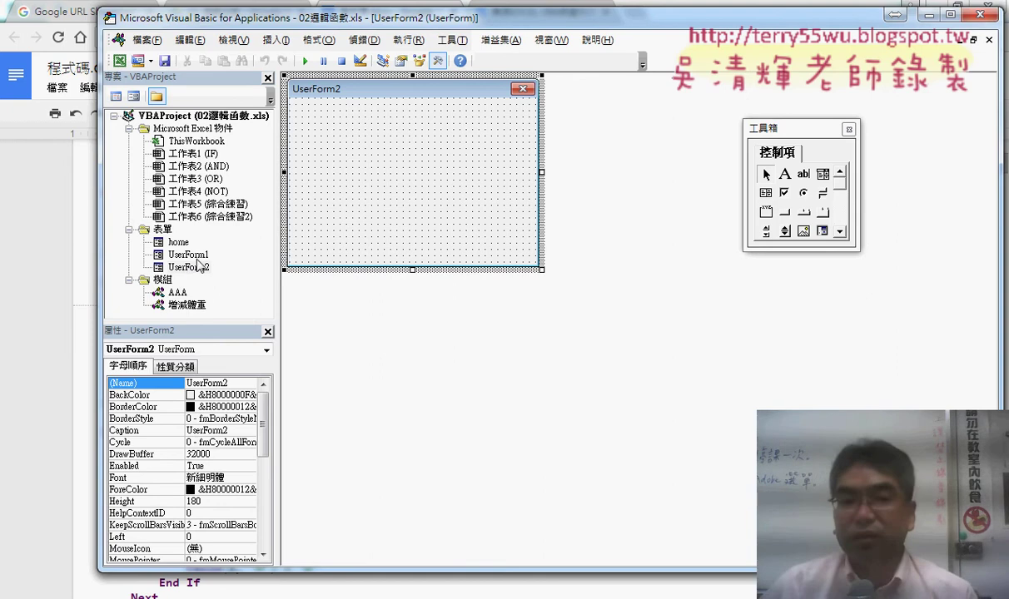
# - Remove UserForm1 and UserForm2 with 移除, answering 否 to exporting each
pyautogui.click(178, 242)
pyautogui.rightClick(194, 255)
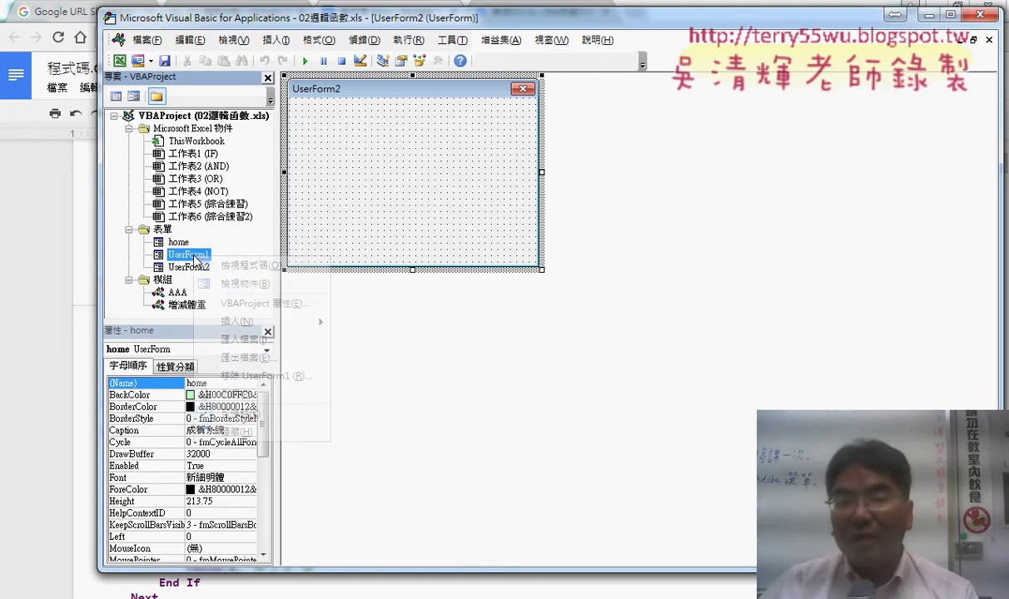
pyautogui.click(260, 376)
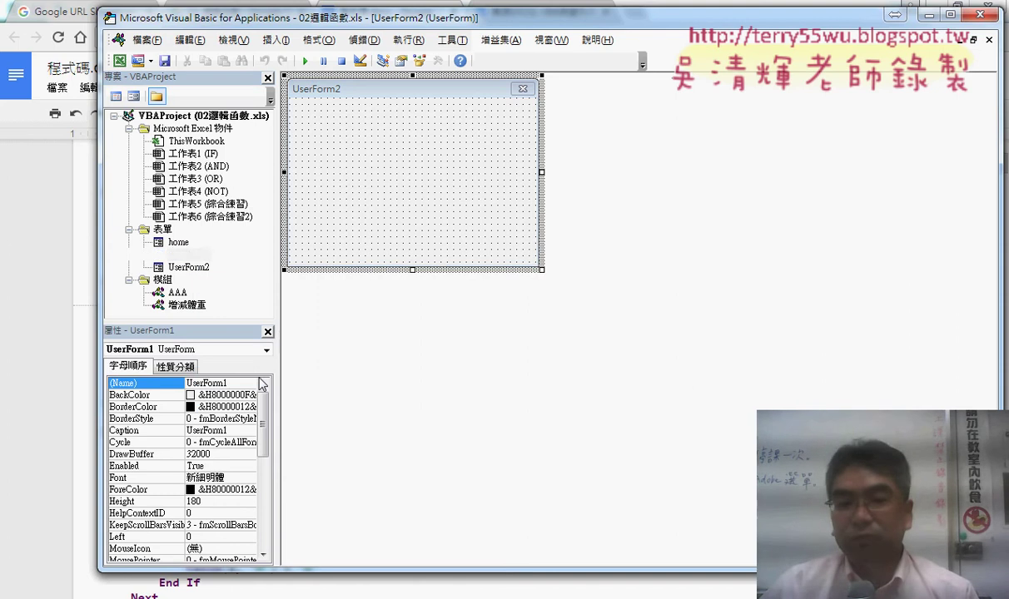
pyautogui.click(480, 362)
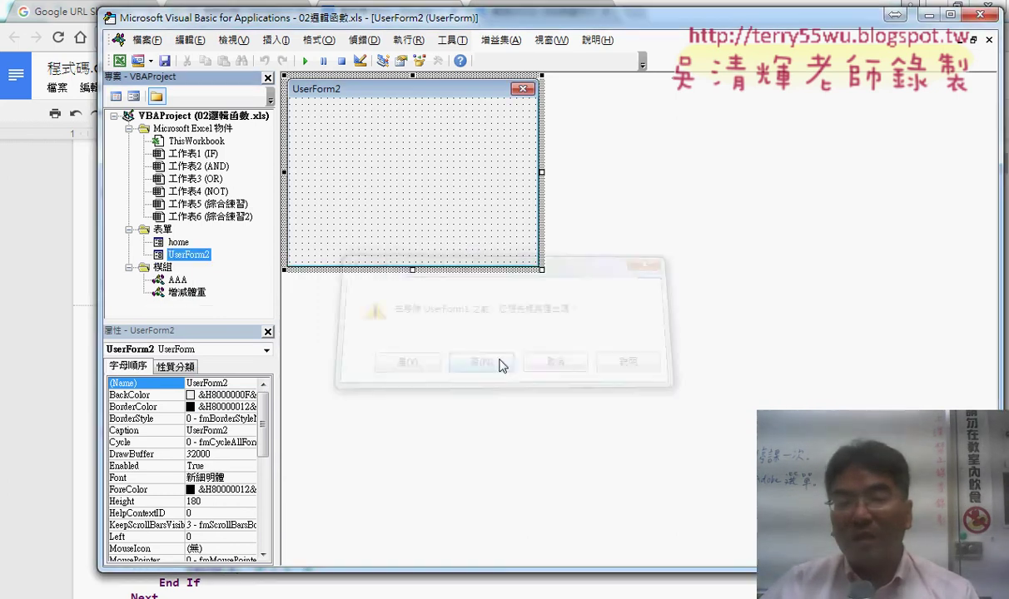
pyautogui.rightClick(202, 257)
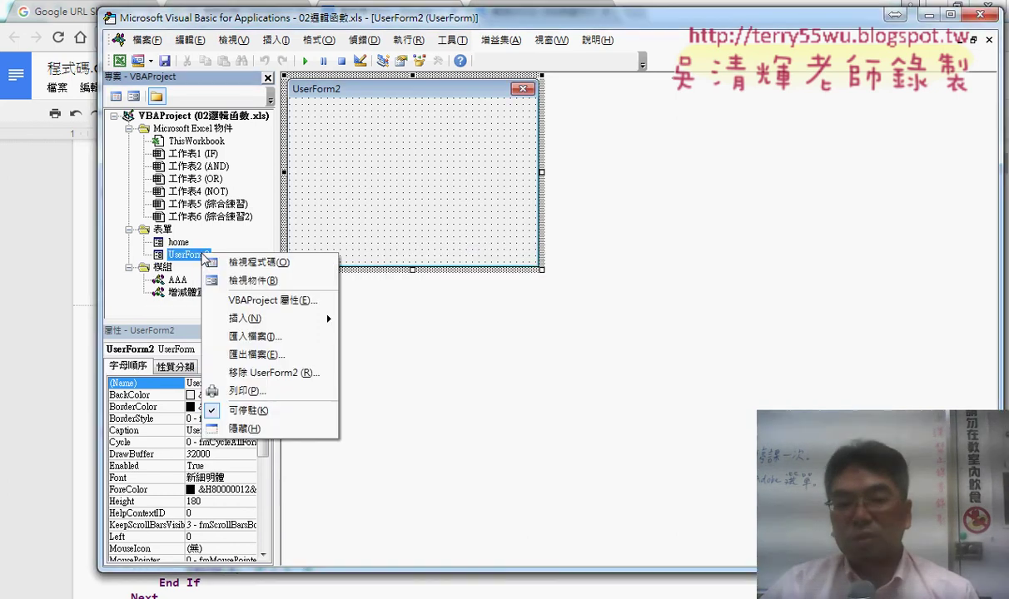
pyautogui.click(287, 373)
pyautogui.click(489, 364)
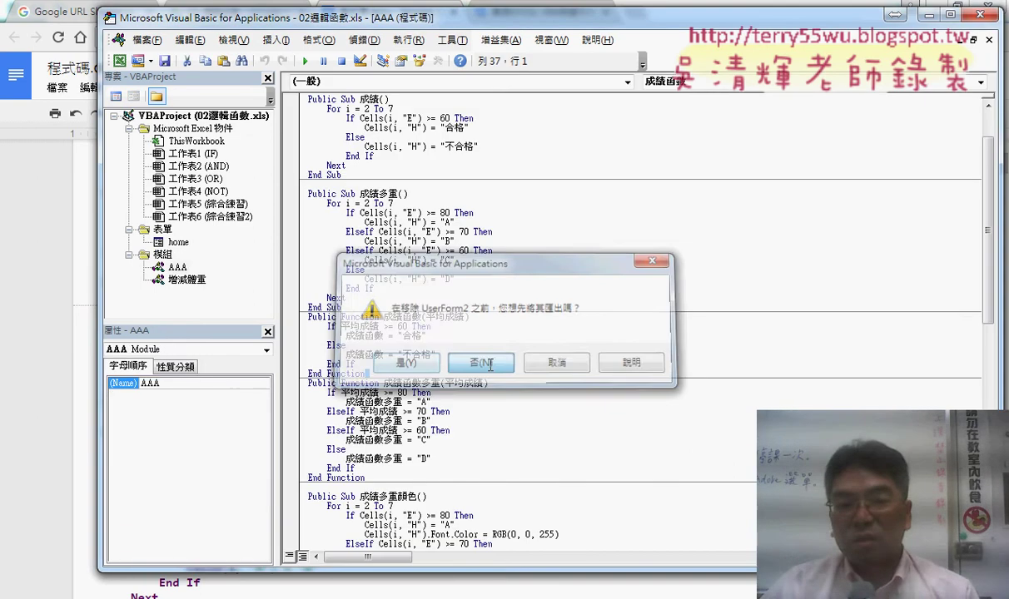
# - Insert Module1 and Module2 via the 模組 folder's 插入 > 模組, then select Module1's Name property
pyautogui.rightClick(166, 256)
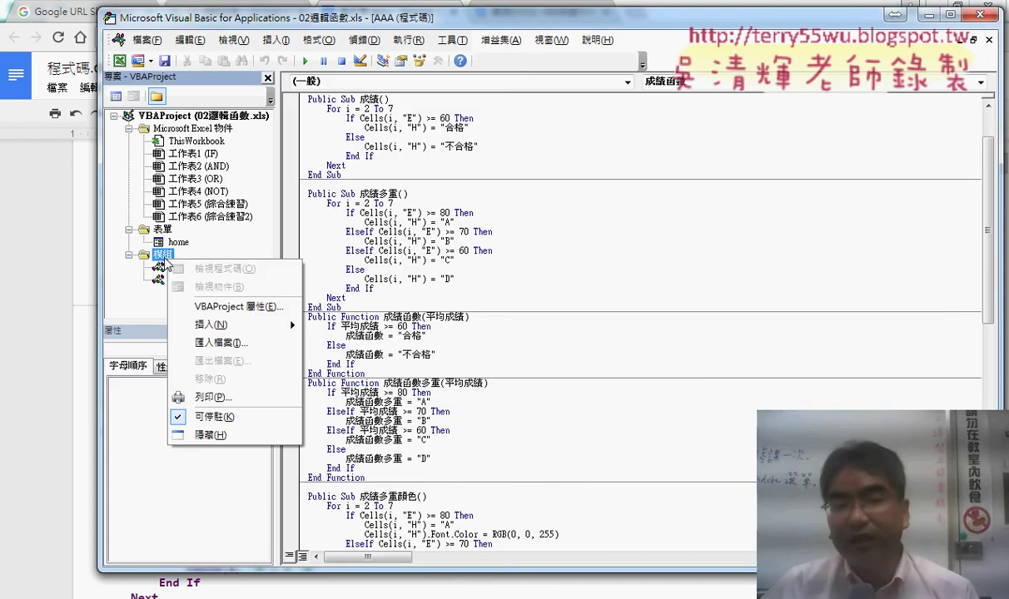
pyautogui.moveTo(216, 324)
pyautogui.click(341, 338)
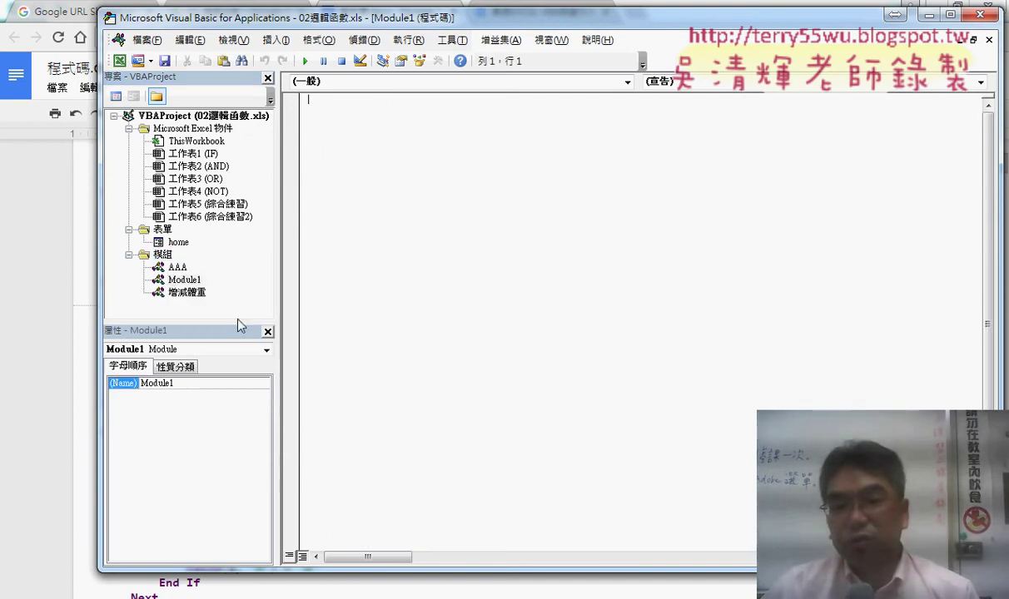
pyautogui.click(183, 279)
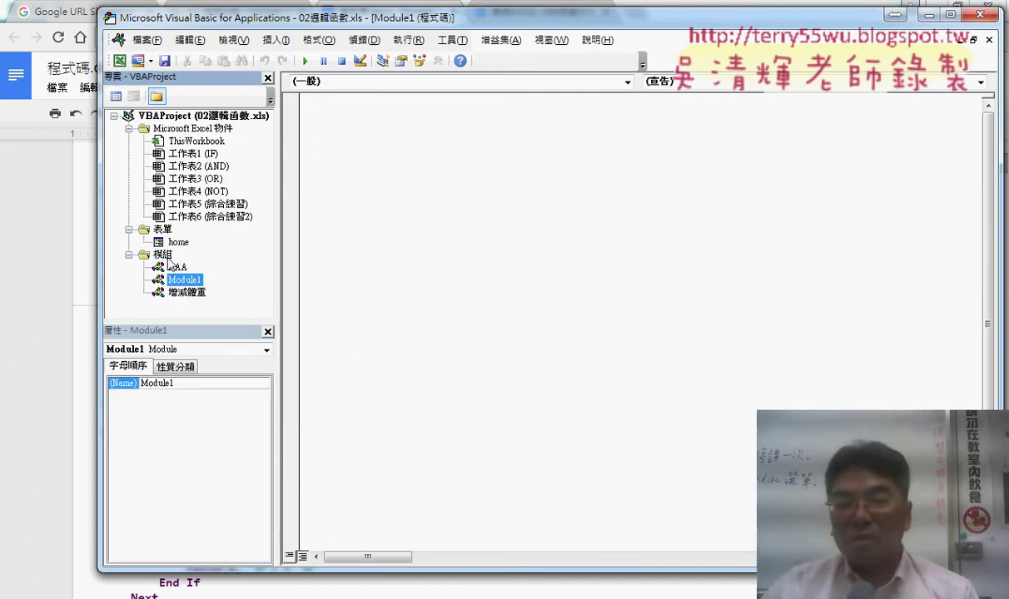
pyautogui.rightClick(168, 260)
pyautogui.moveTo(241, 322)
pyautogui.click(339, 344)
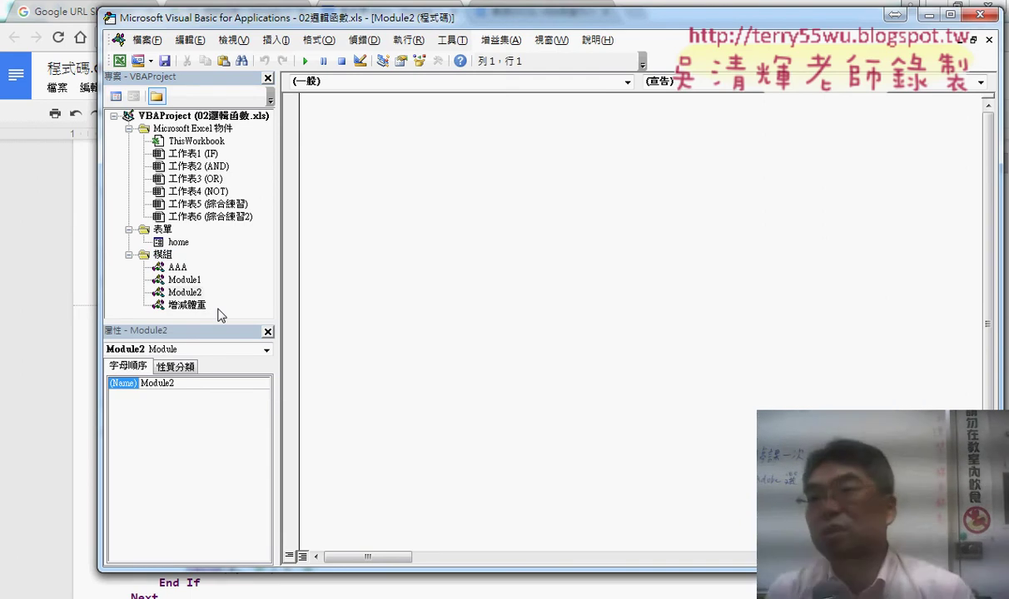
pyautogui.click(185, 281)
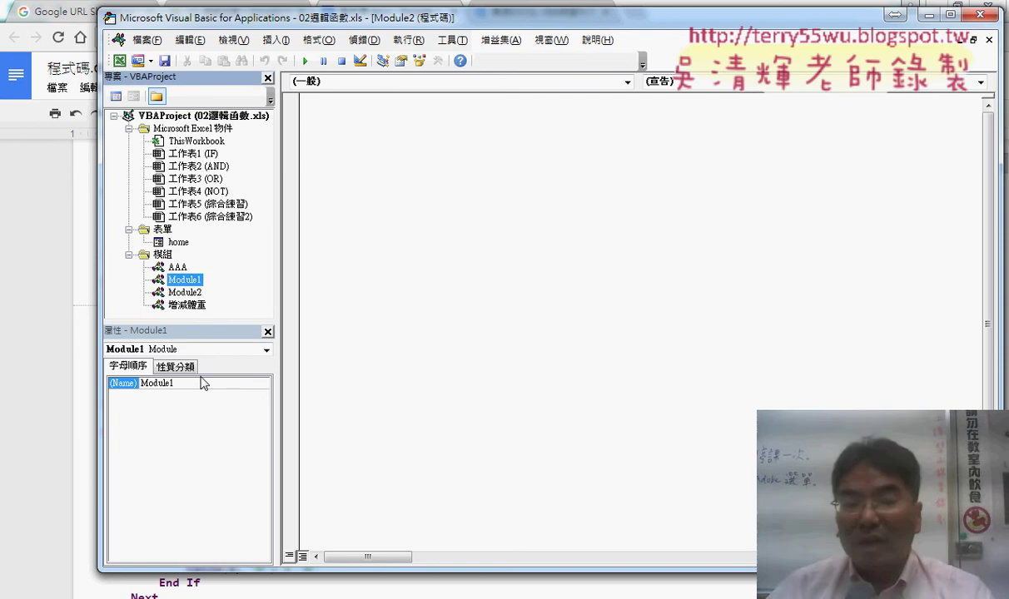
pyautogui.doubleClick(143, 385)
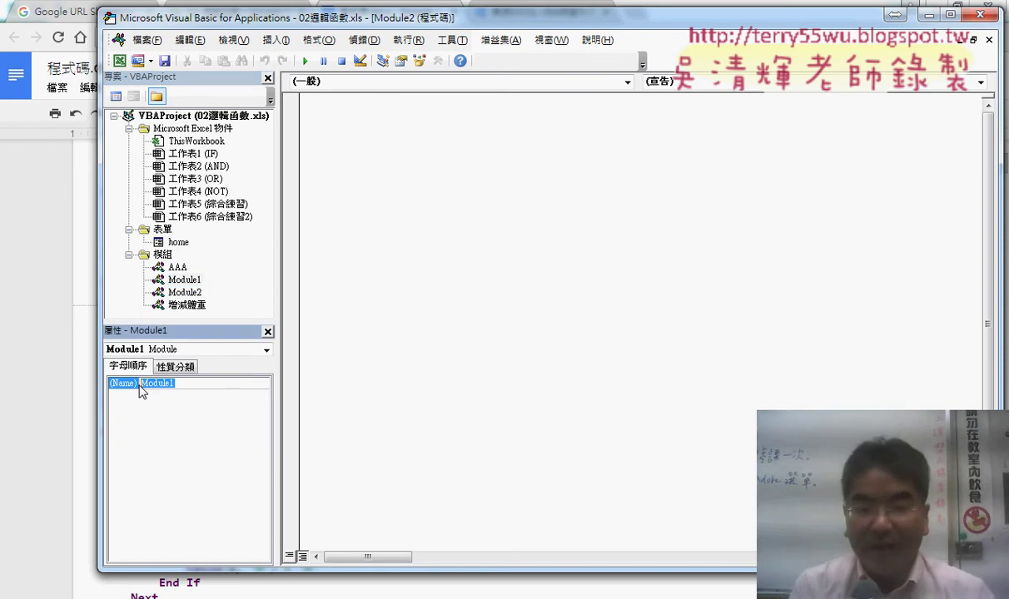
# - Rename Module1 to BBB in the Properties window
pyautogui.moveTo(169, 384); pyautogui.dragTo(170, 404)
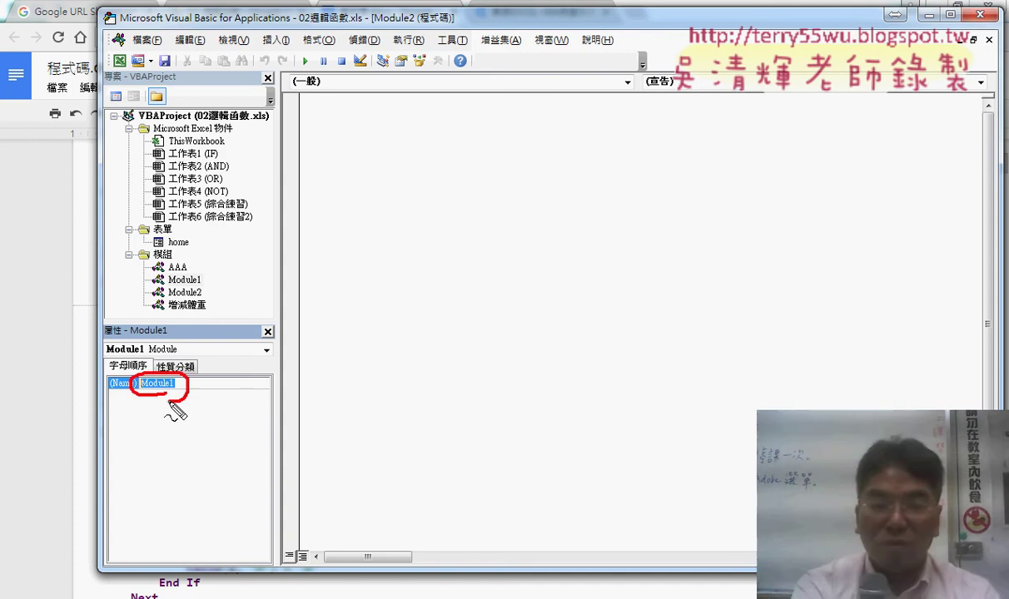
pyautogui.press('Escape')
pyautogui.write('BB')
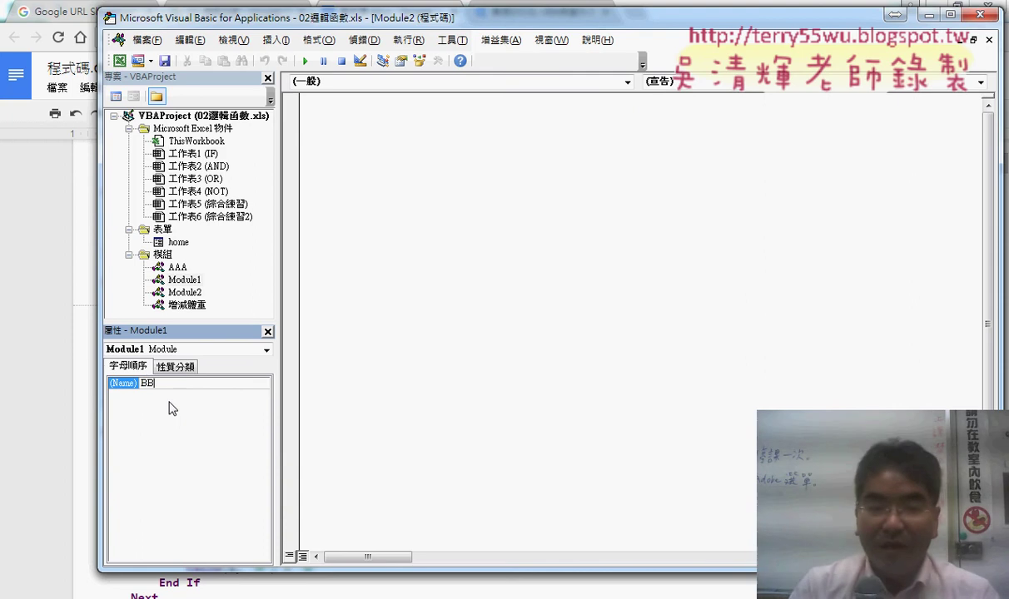
pyautogui.write('B')
pyautogui.press('Return')
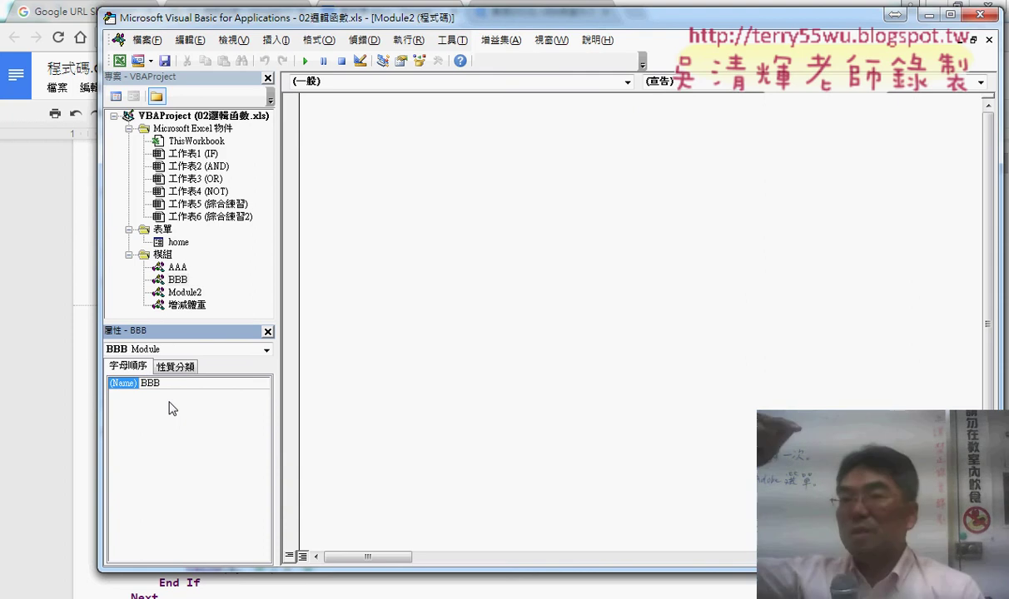
# - Try renaming Module2 to BBB too and dismiss the duplicate-name warning
pyautogui.click(185, 292)
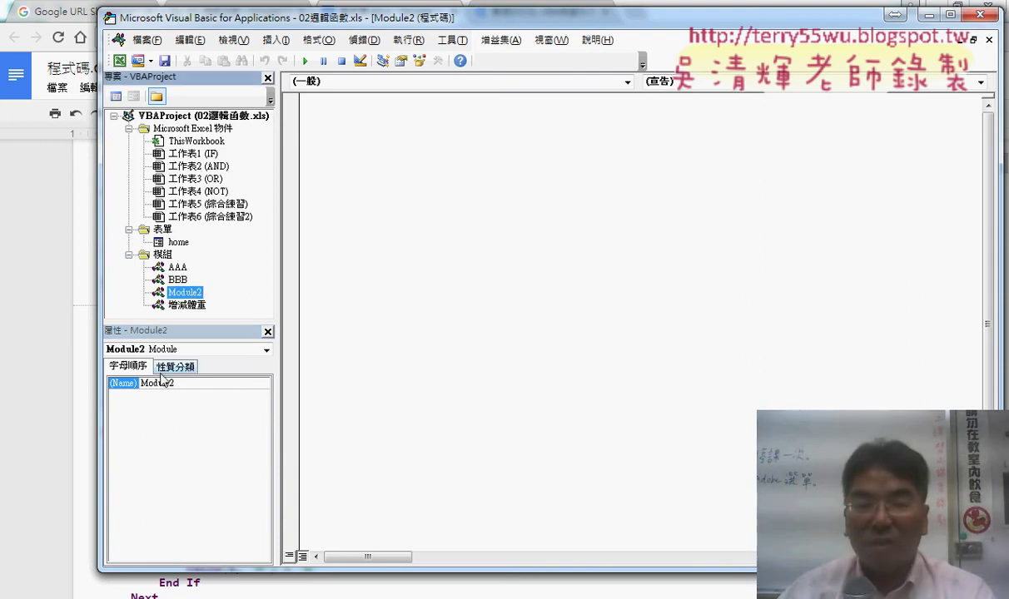
pyautogui.press('F4')
pyautogui.write('BB')
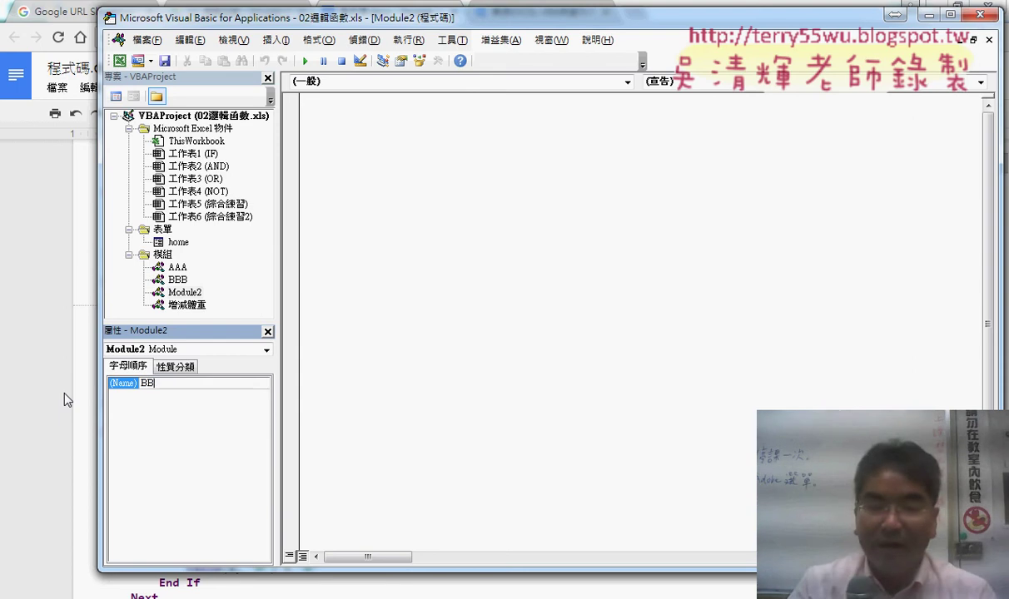
pyautogui.write('B')
pyautogui.press('Return')
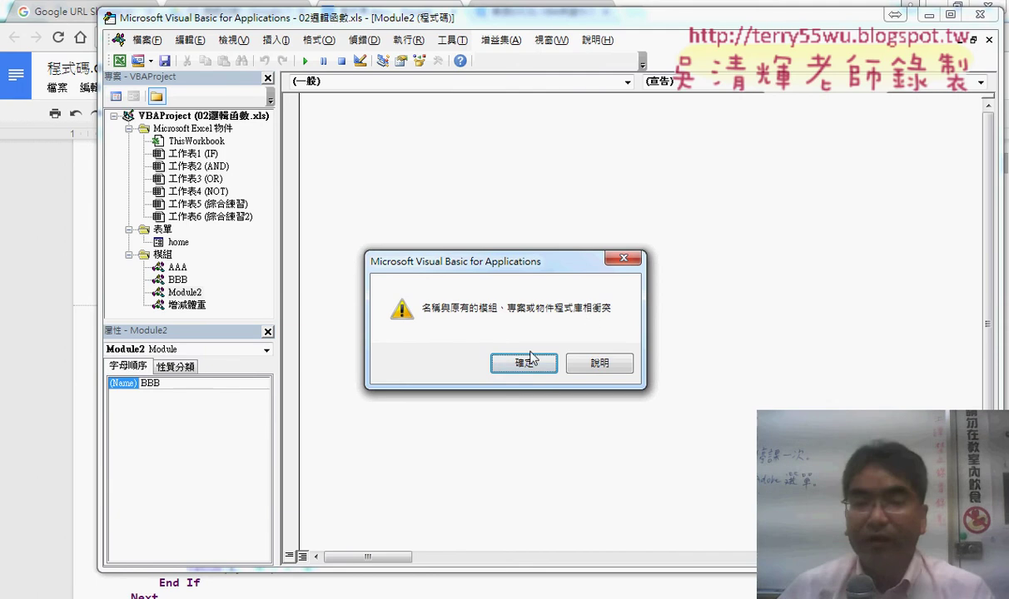
pyautogui.click(529, 356)
pyautogui.moveTo(185, 383); pyautogui.dragTo(98, 379)
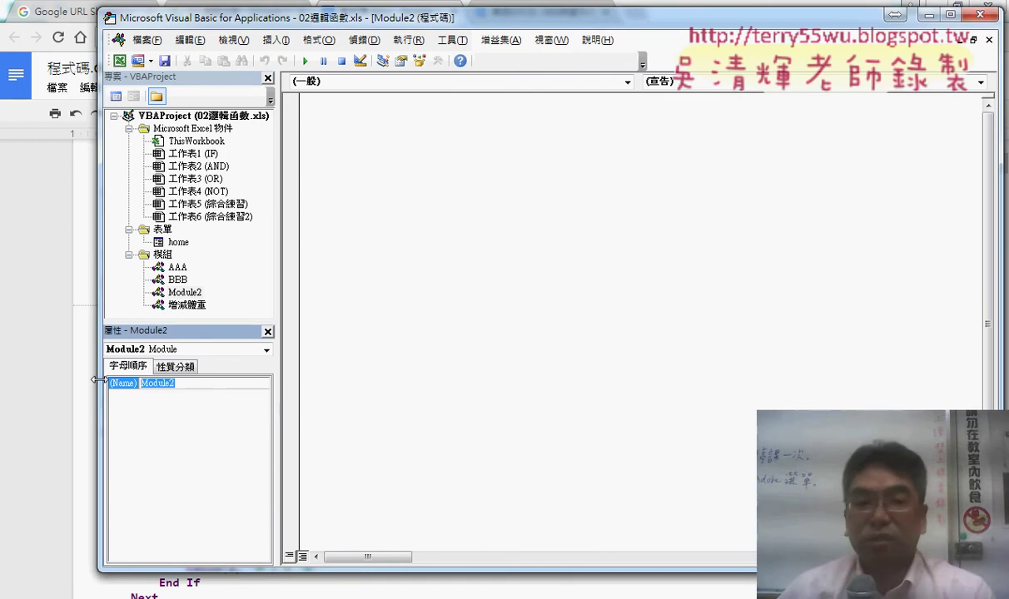
# - Remove Module2 and BBB without exporting, then open the 增減體重 module's code
pyautogui.rightClick(198, 295)
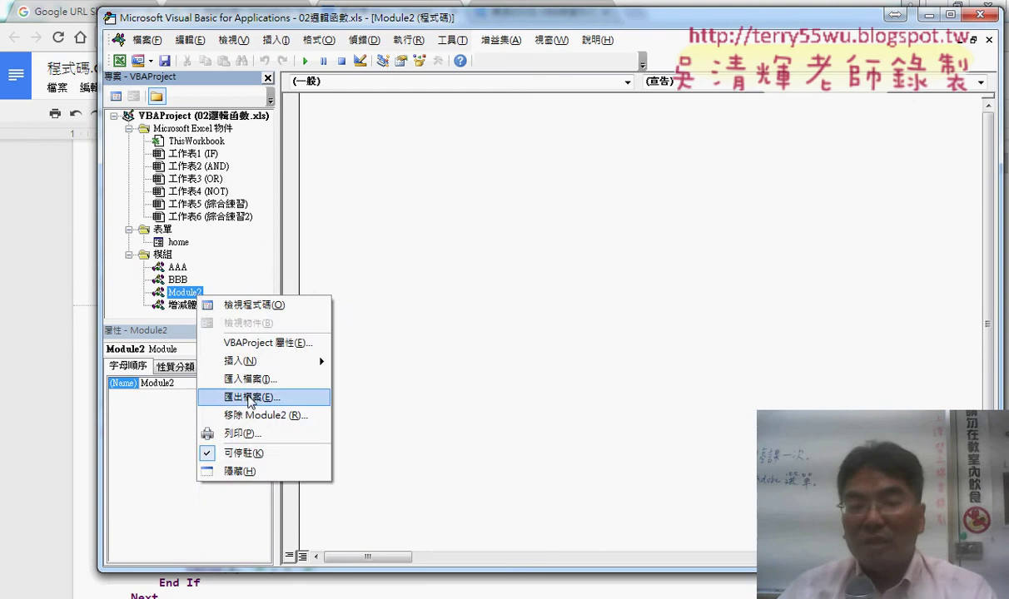
pyautogui.click(249, 408)
pyautogui.click(479, 359)
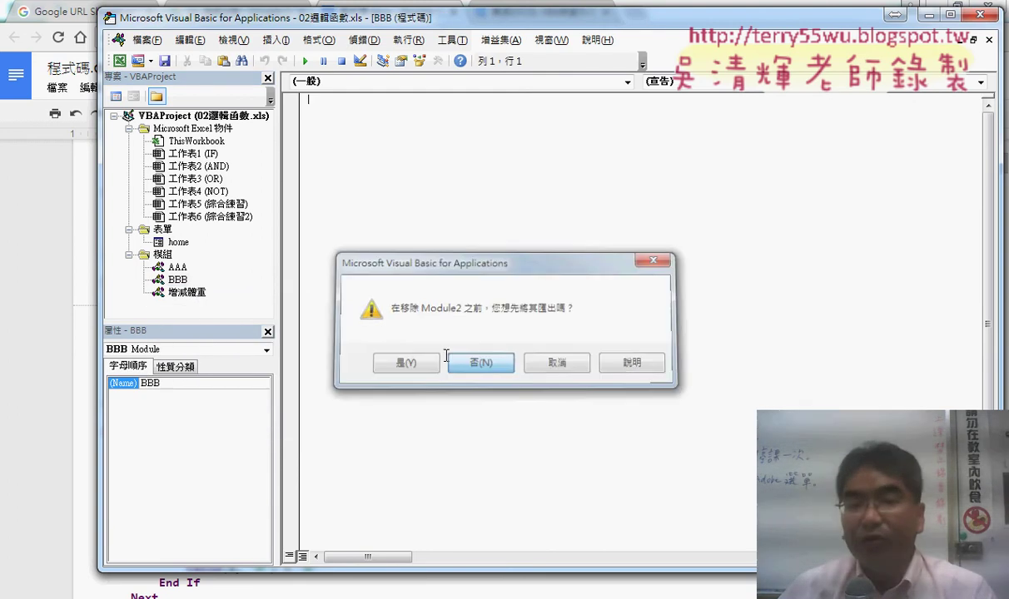
pyautogui.rightClick(178, 281)
pyautogui.click(233, 398)
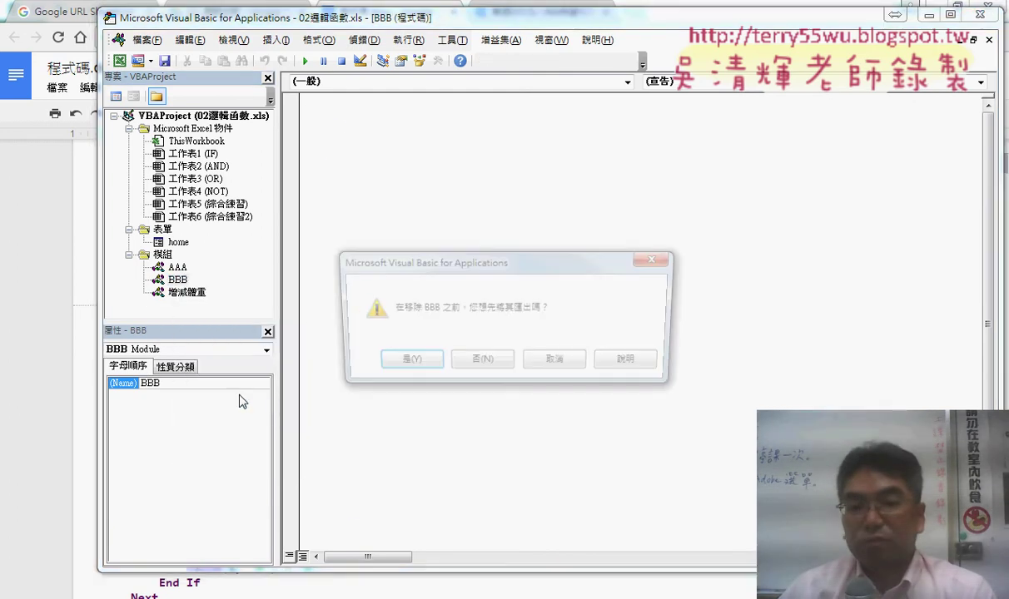
pyautogui.click(480, 385)
pyautogui.doubleClick(173, 268)
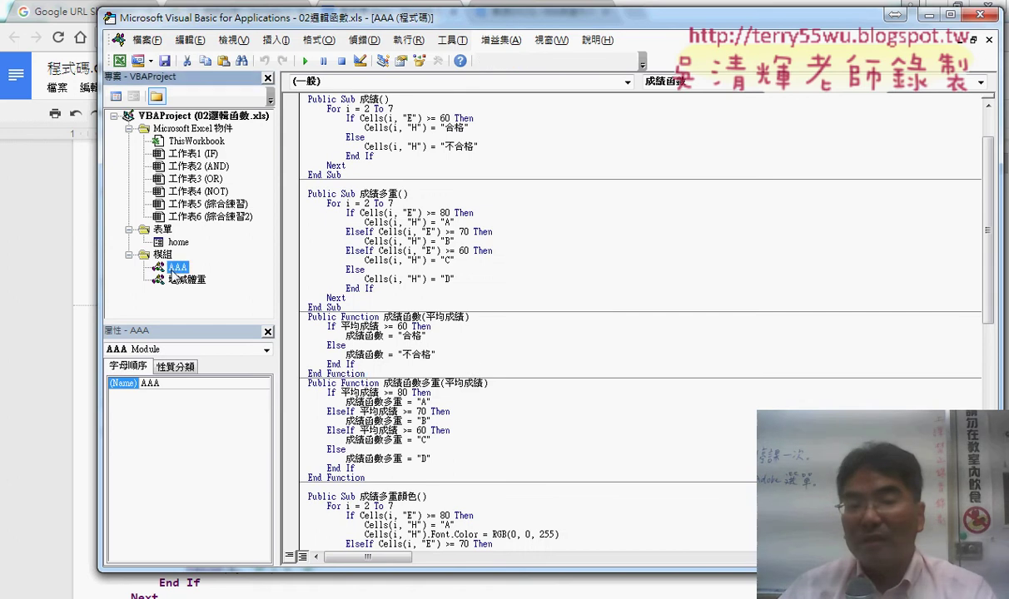
pyautogui.doubleClick(185, 280)
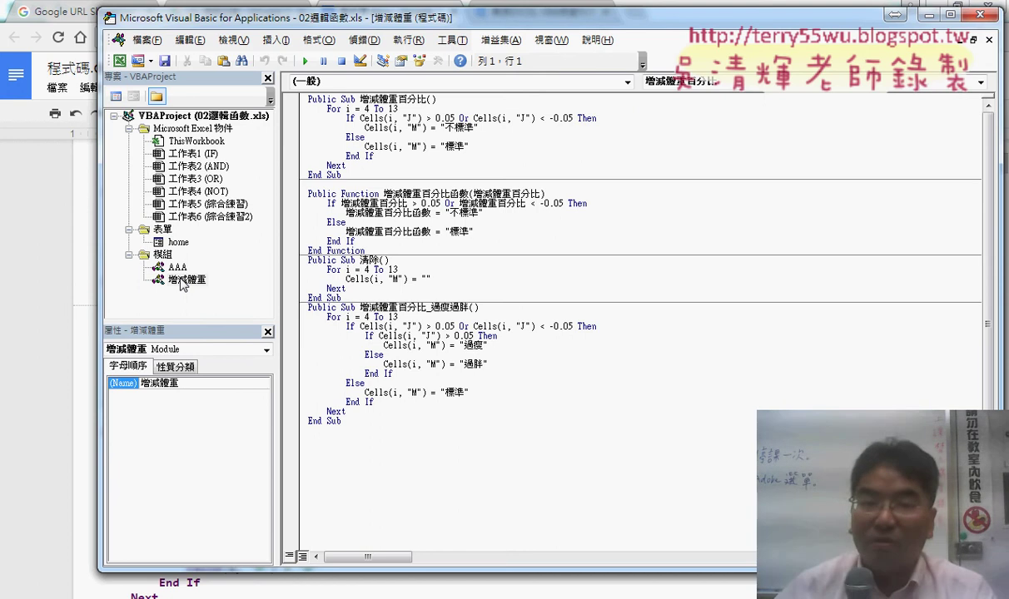
# - Open the home form under 表單 to show the green 成績系統 design with its score fields
pyautogui.doubleClick(179, 243)
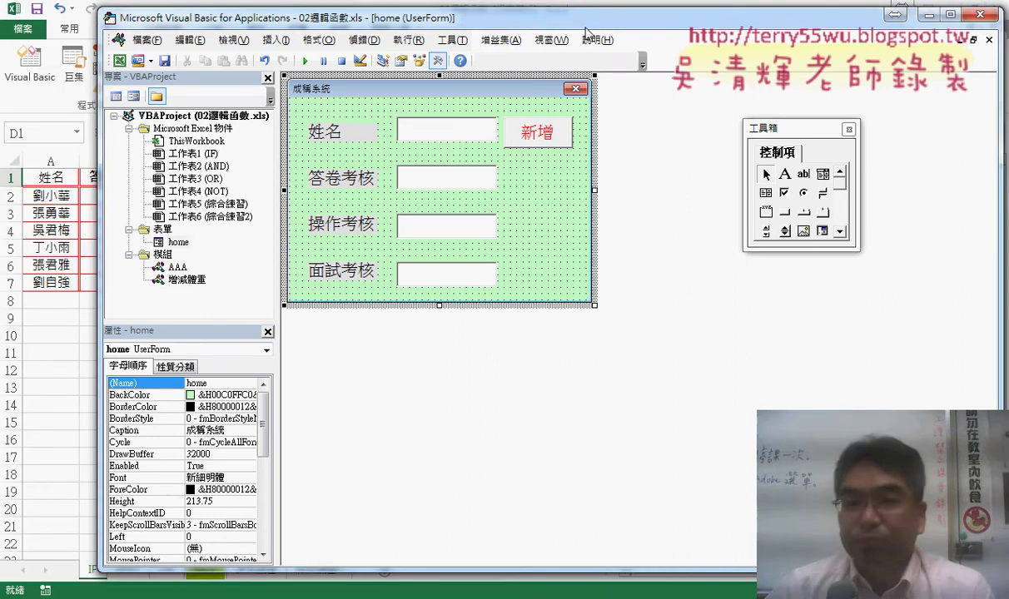
pyautogui.moveTo(548, 23)
pyautogui.mouseDown()
pyautogui.moveTo(723, 28)
pyautogui.moveTo(695, 27)
pyautogui.mouseUp()
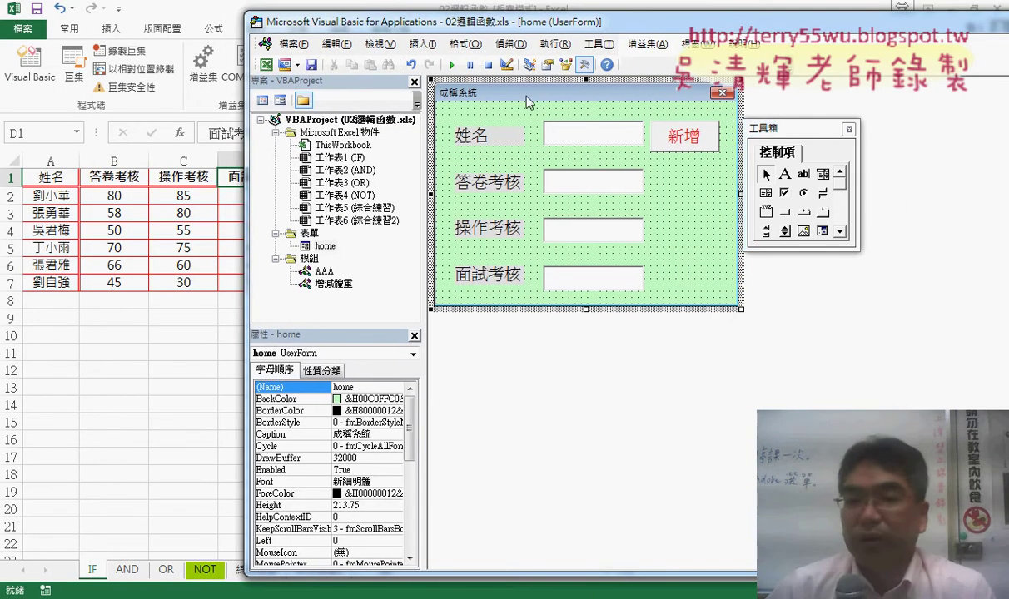
pyautogui.click(450, 64)
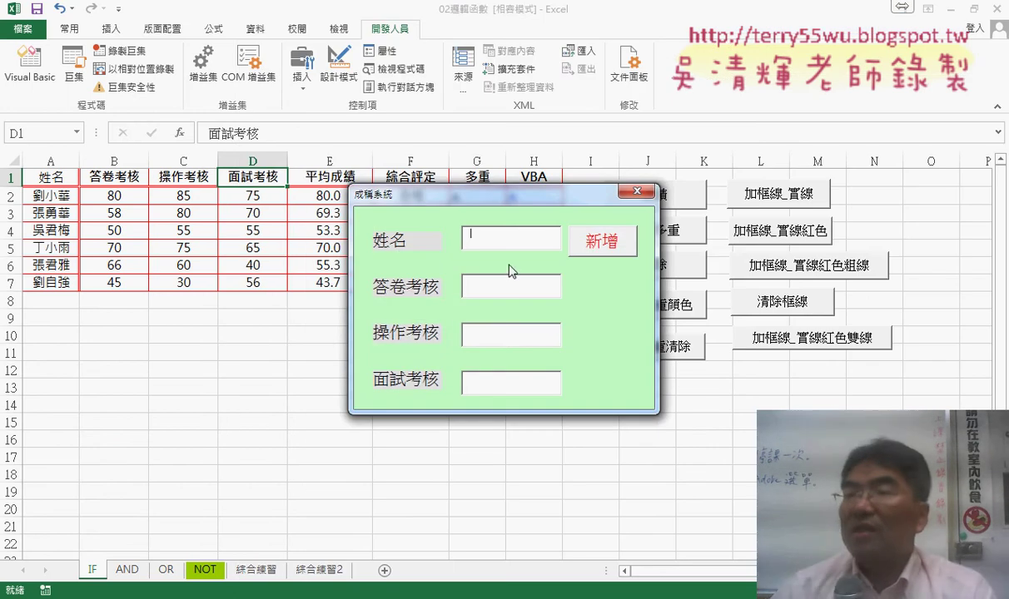
pyautogui.click(636, 191)
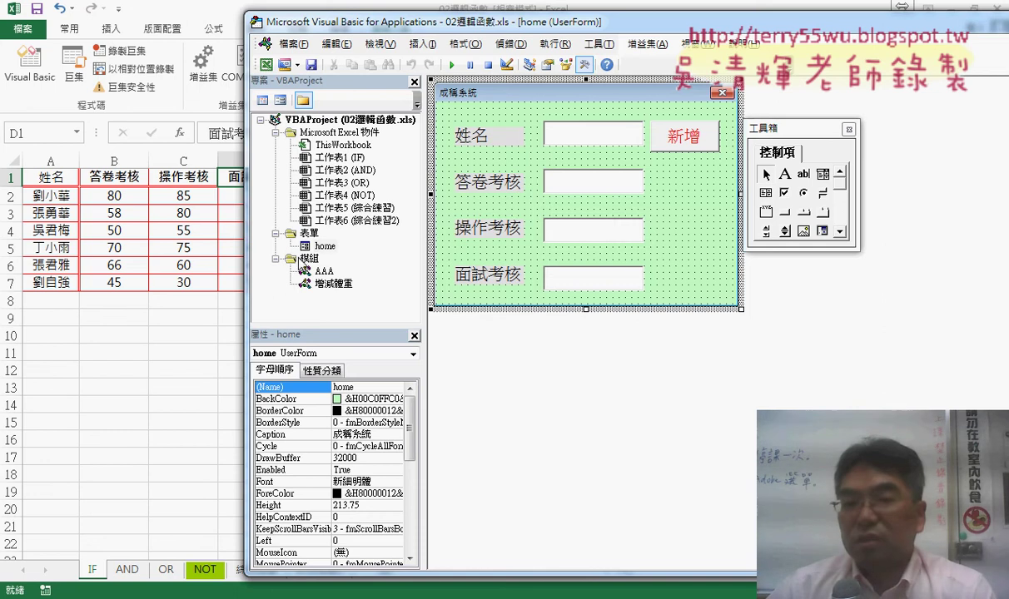
pyautogui.rightClick(329, 195)
pyautogui.moveTo(367, 258)
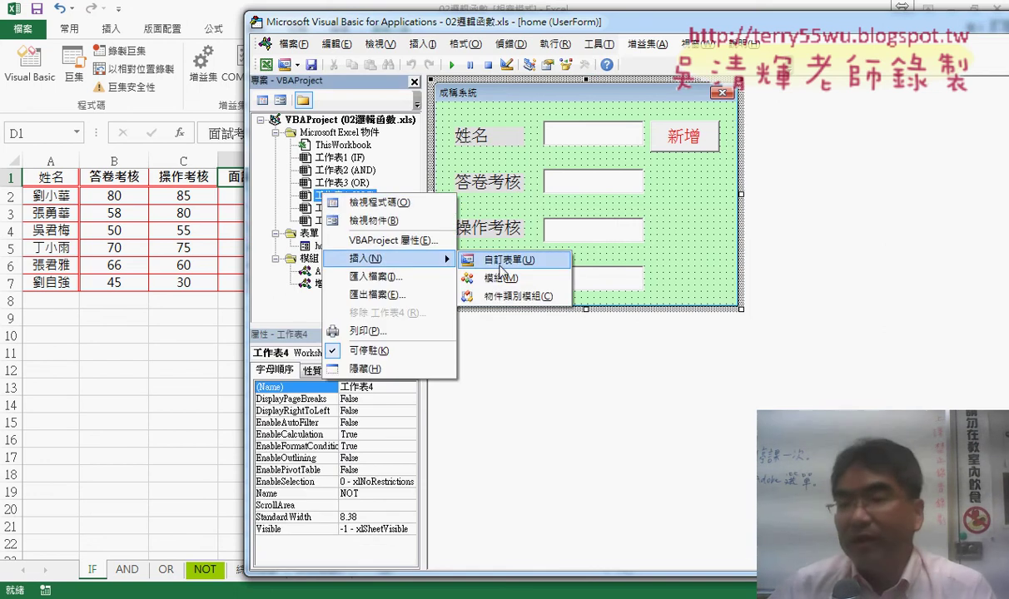
pyautogui.click(696, 208)
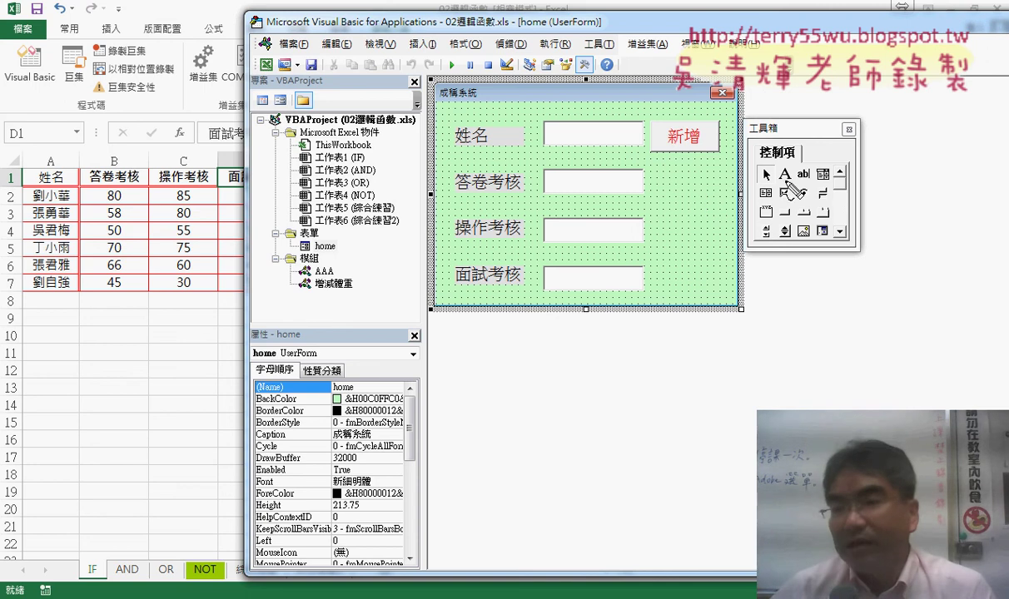
pyautogui.moveTo(787, 166); pyautogui.dragTo(793, 177)
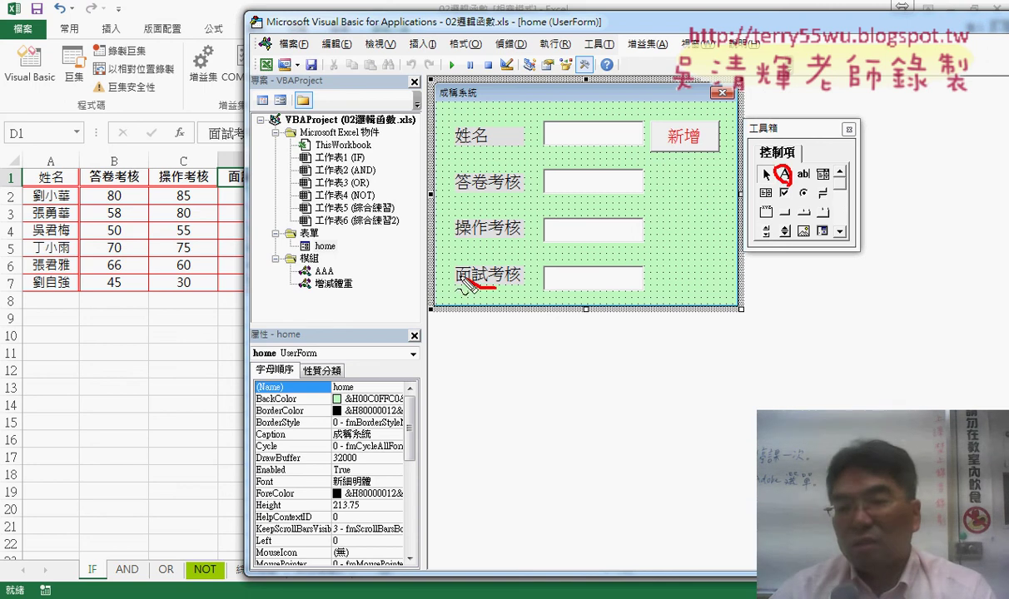
pyautogui.moveTo(497, 287); pyautogui.dragTo(518, 289)
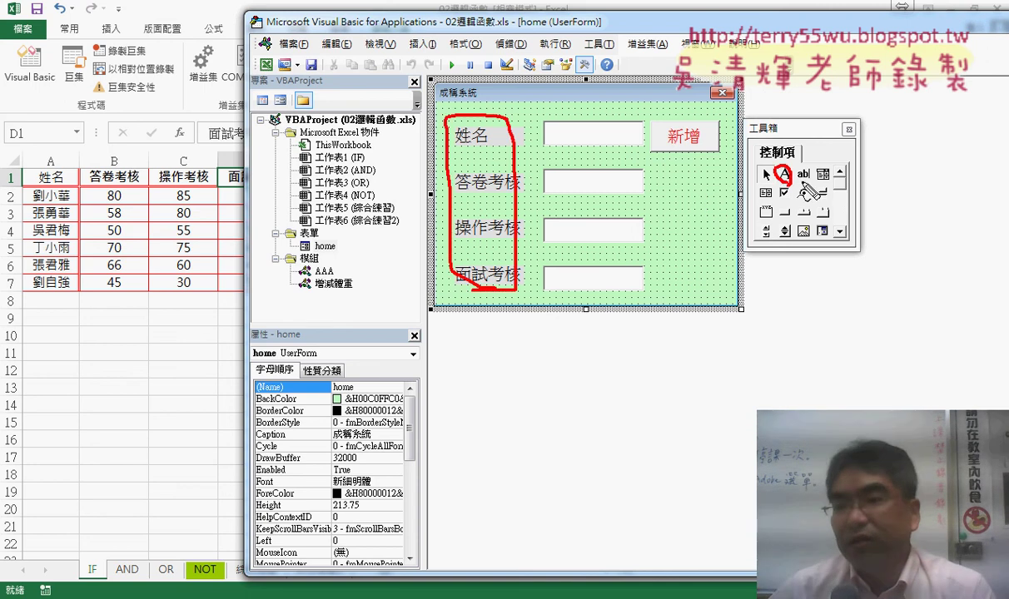
pyautogui.moveTo(801, 167); pyautogui.dragTo(814, 178)
pyautogui.moveTo(639, 297)
pyautogui.mouseDown()
pyautogui.moveTo(641, 106)
pyautogui.moveTo(641, 297)
pyautogui.mouseUp()
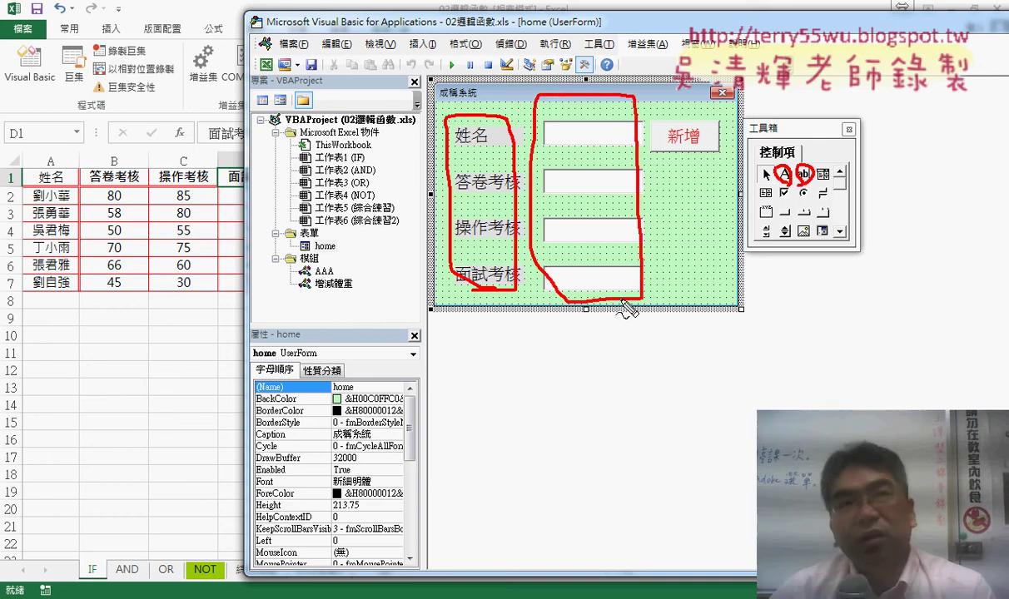
pyautogui.press('Escape')
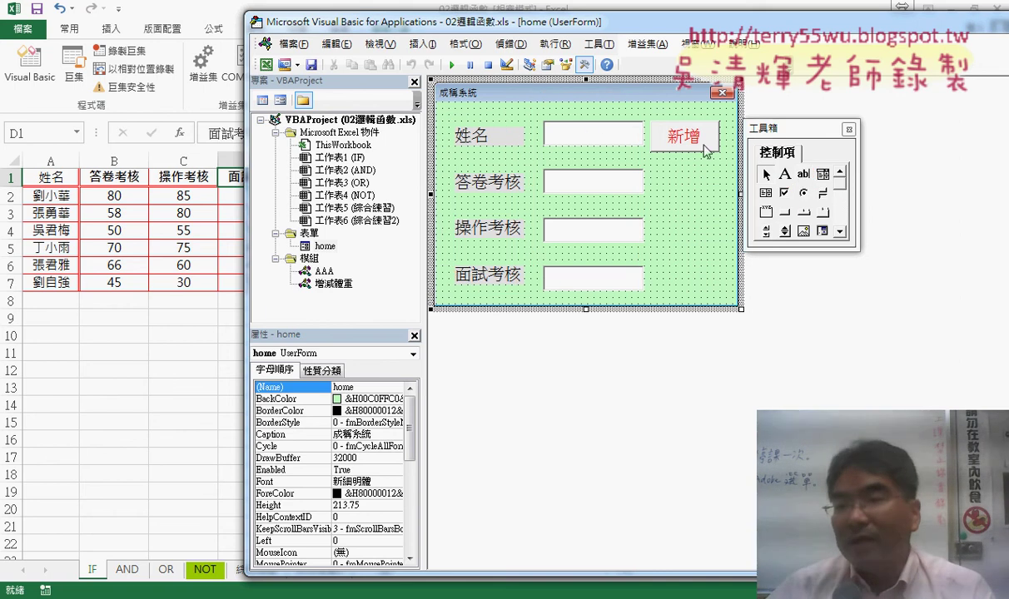
pyautogui.click(665, 142)
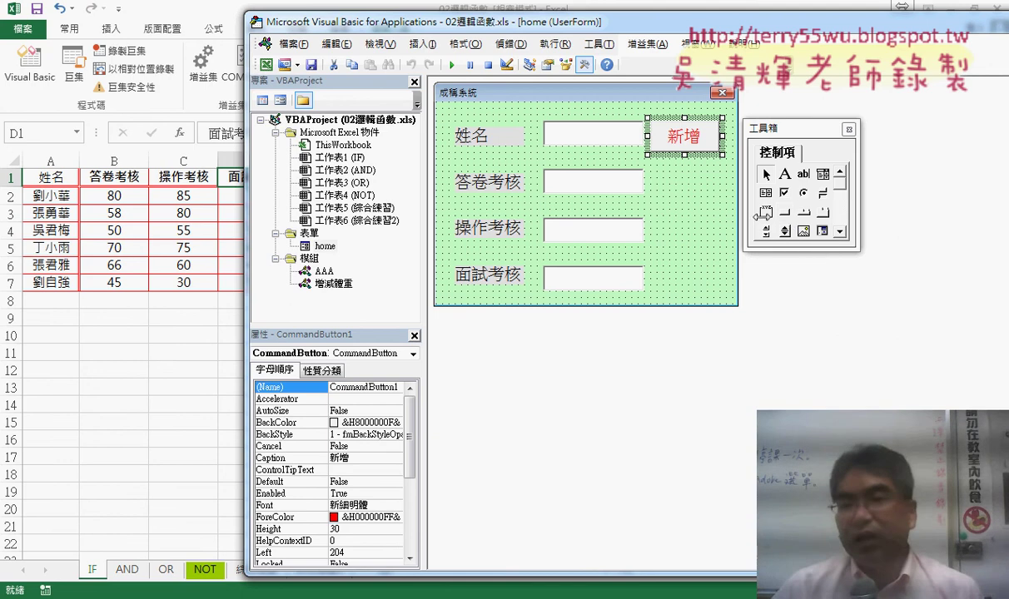
# - Test-run the 成績系統 form twice, moving it aside to see the grades, then return to Excel
pyautogui.click(709, 226)
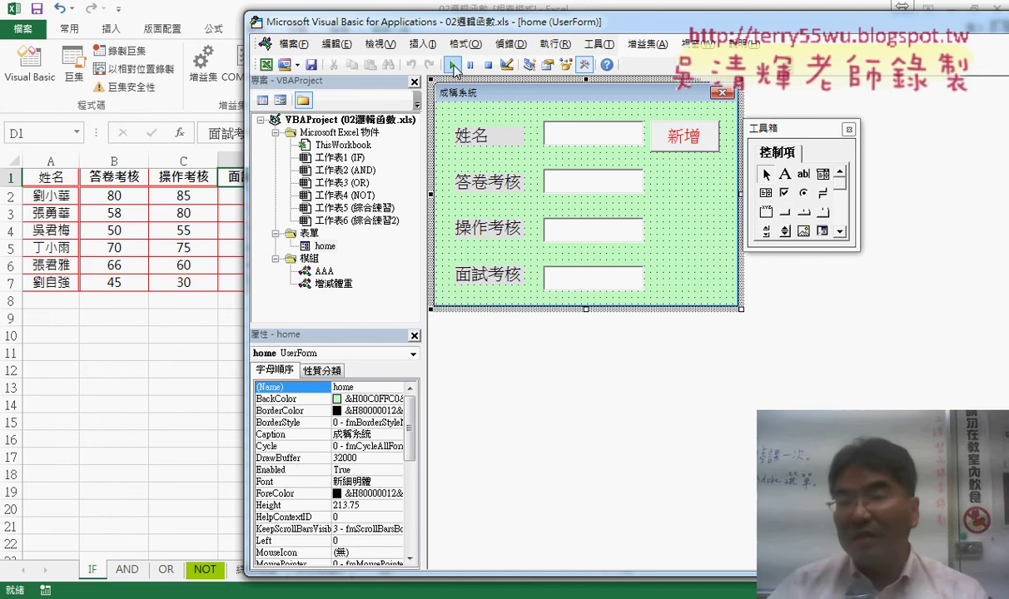
pyautogui.click(455, 65)
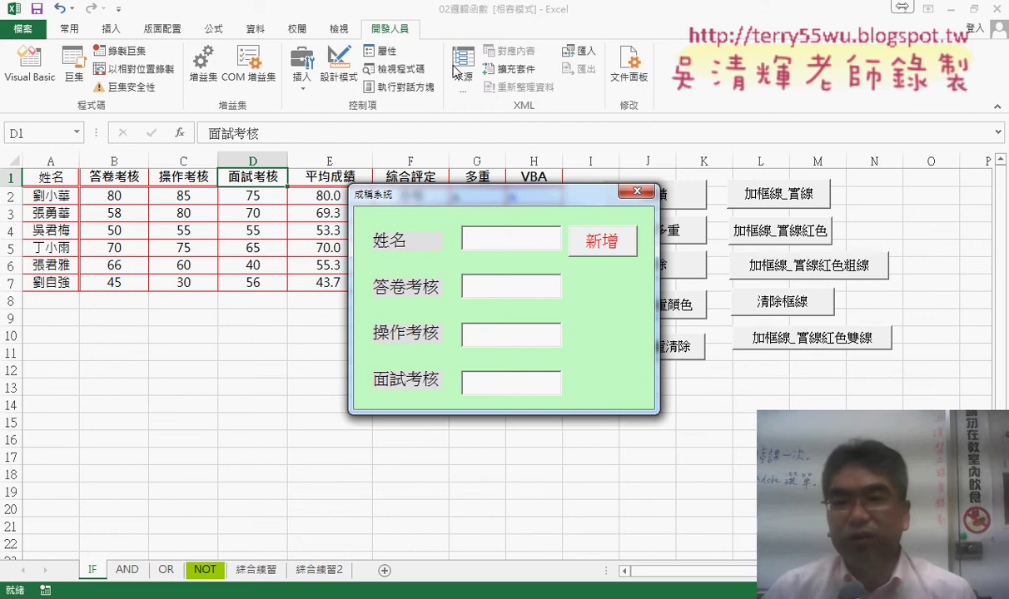
pyautogui.click(637, 190)
pyautogui.click(34, 75)
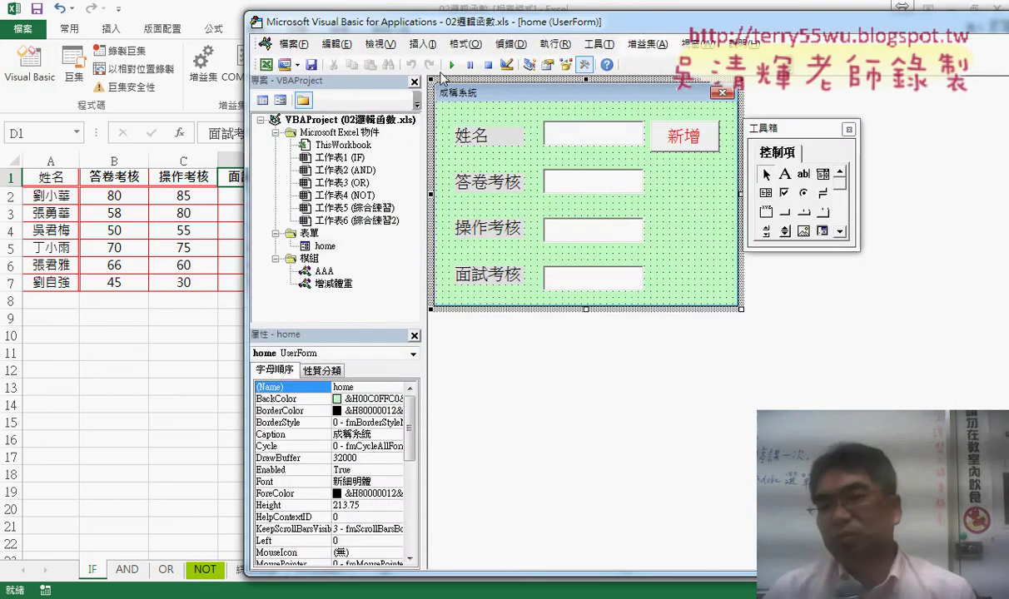
pyautogui.click(450, 65)
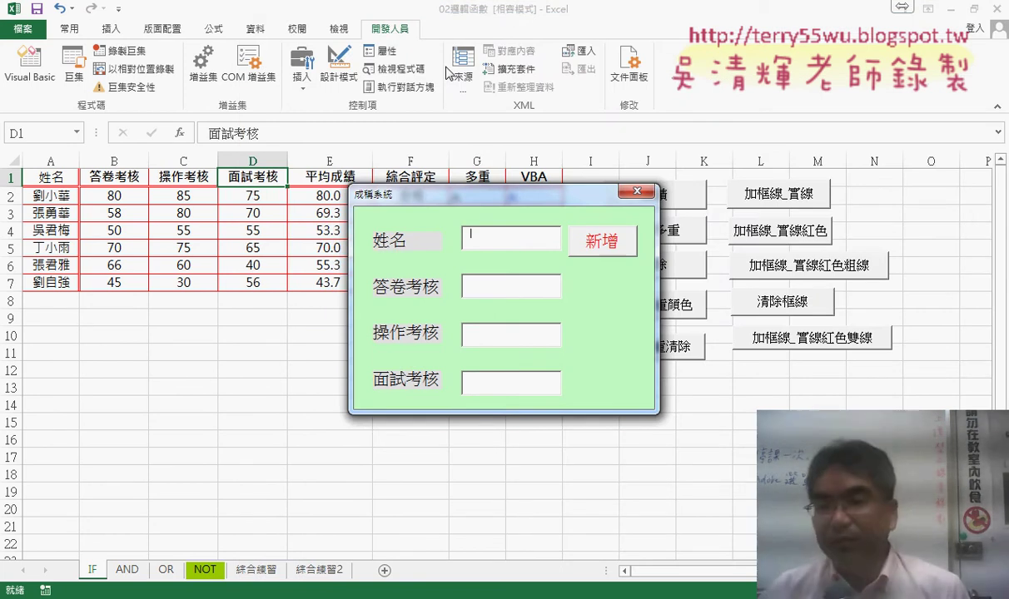
pyautogui.moveTo(499, 194); pyautogui.dragTo(320, 192)
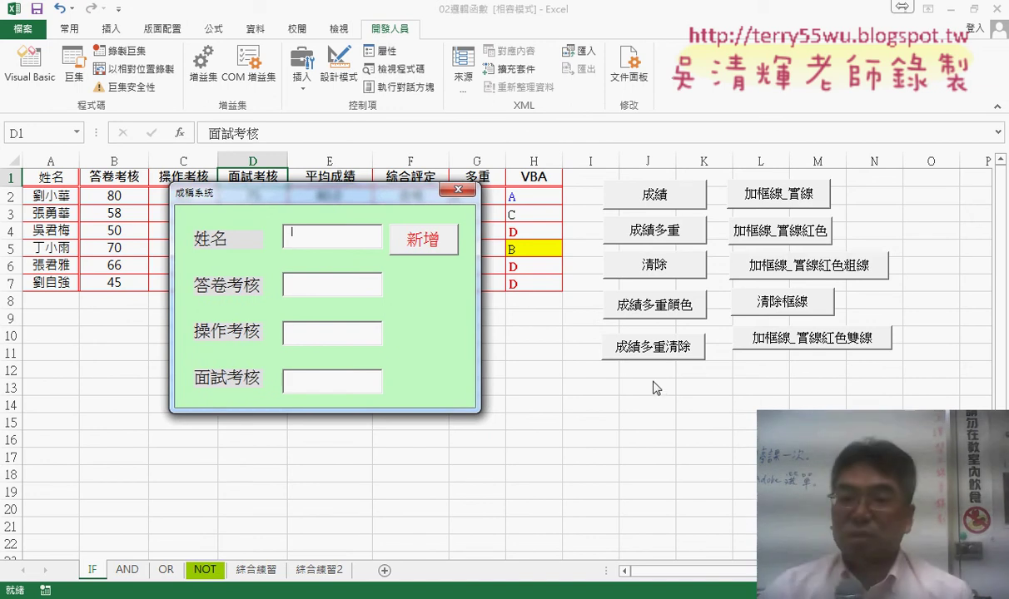
pyautogui.click(457, 190)
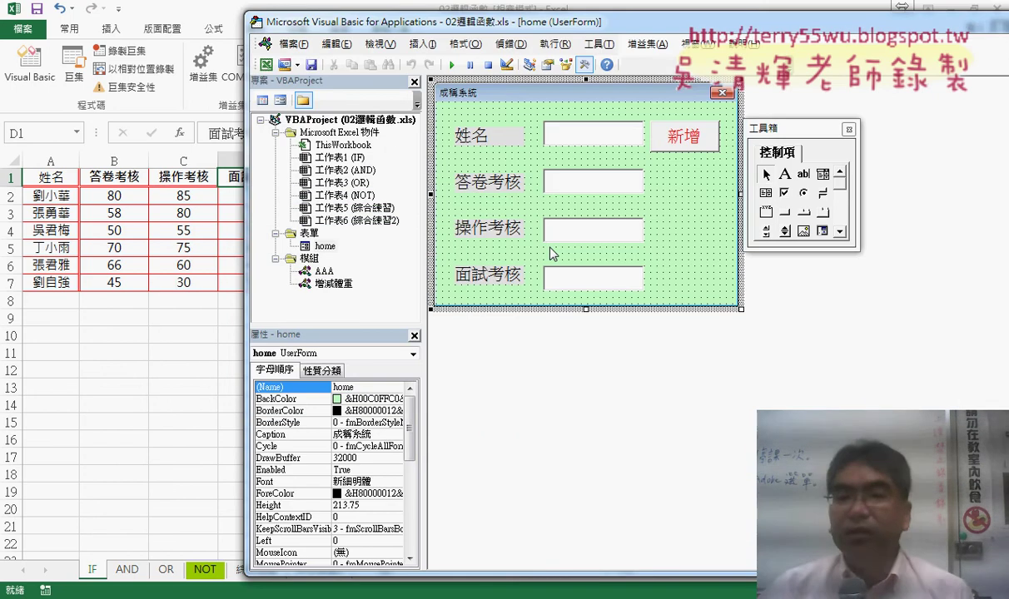
pyautogui.click(192, 369)
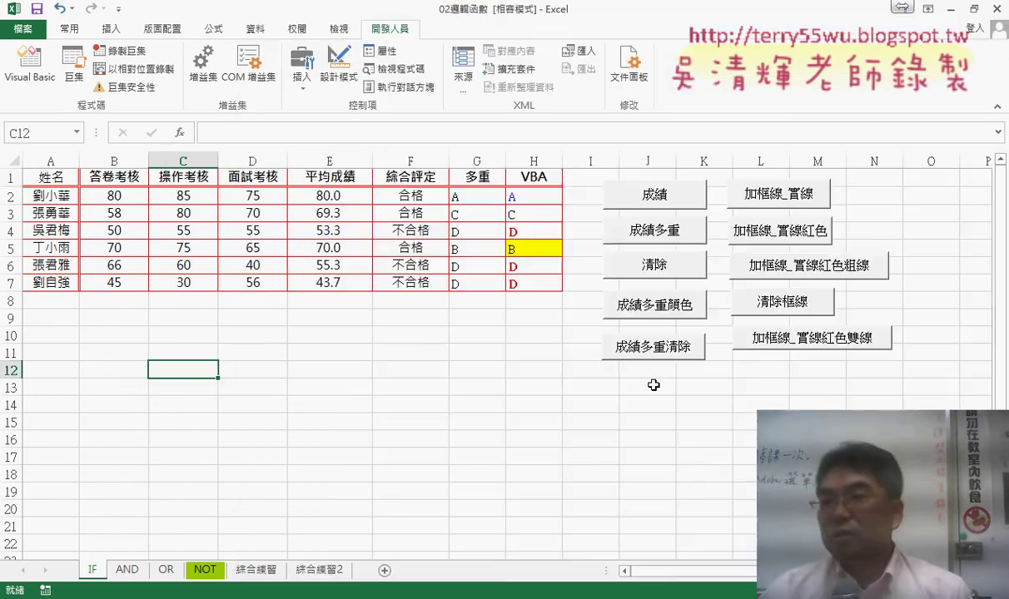
# - From Excel, open module AAA and insert a Public Sub procedure named 啟動表單
pyautogui.click(30, 65)
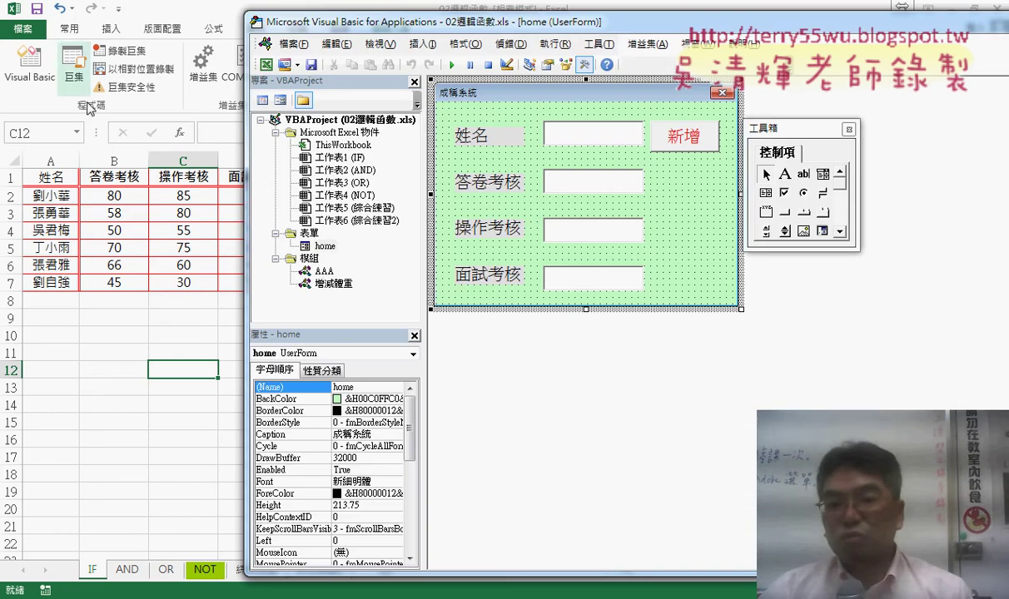
pyautogui.doubleClick(324, 272)
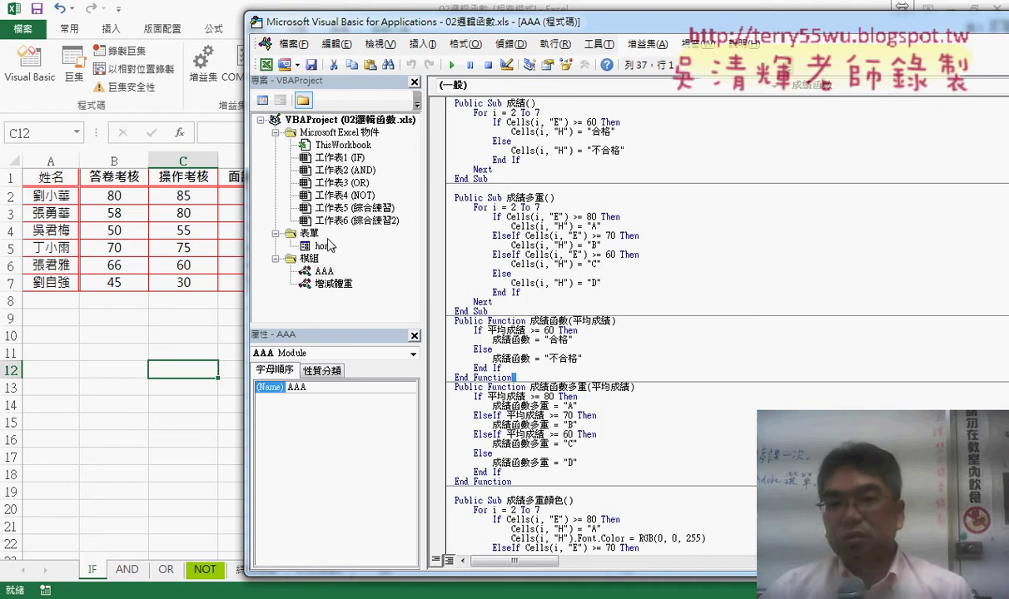
pyautogui.click(422, 43)
pyautogui.click(441, 63)
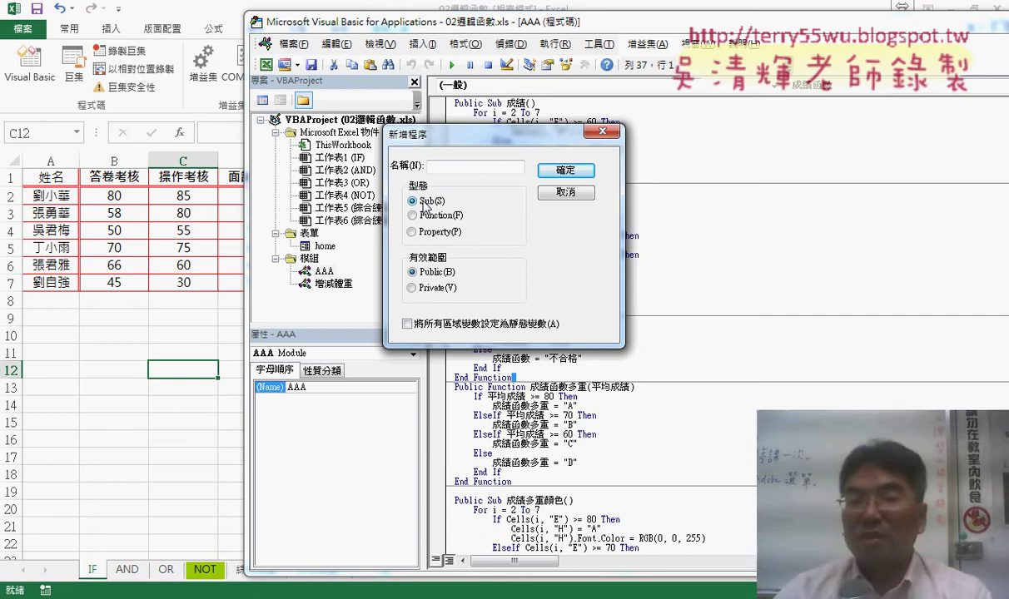
pyautogui.click(453, 164)
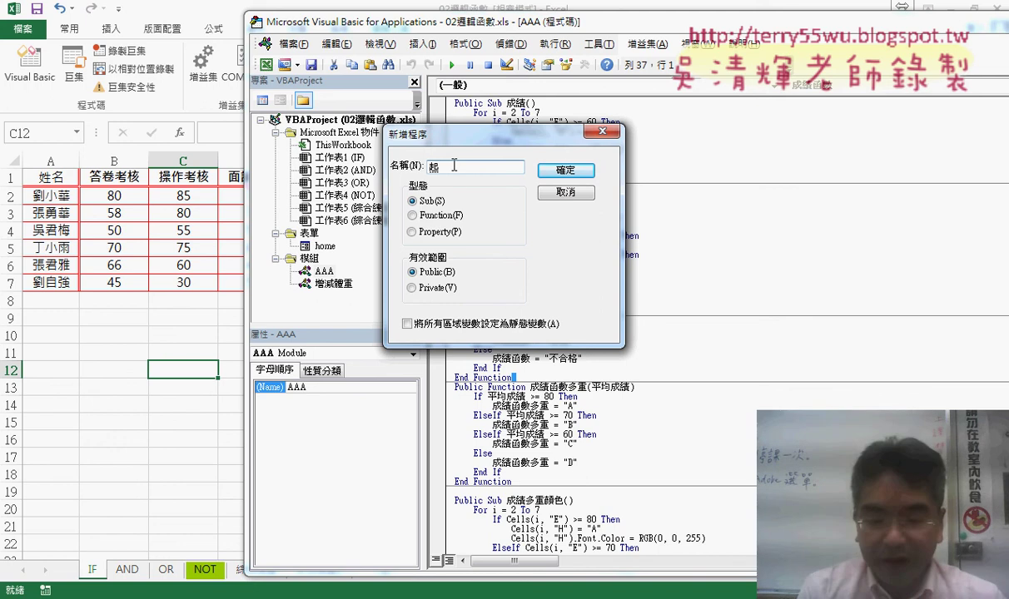
pyautogui.write('起ㄥ')
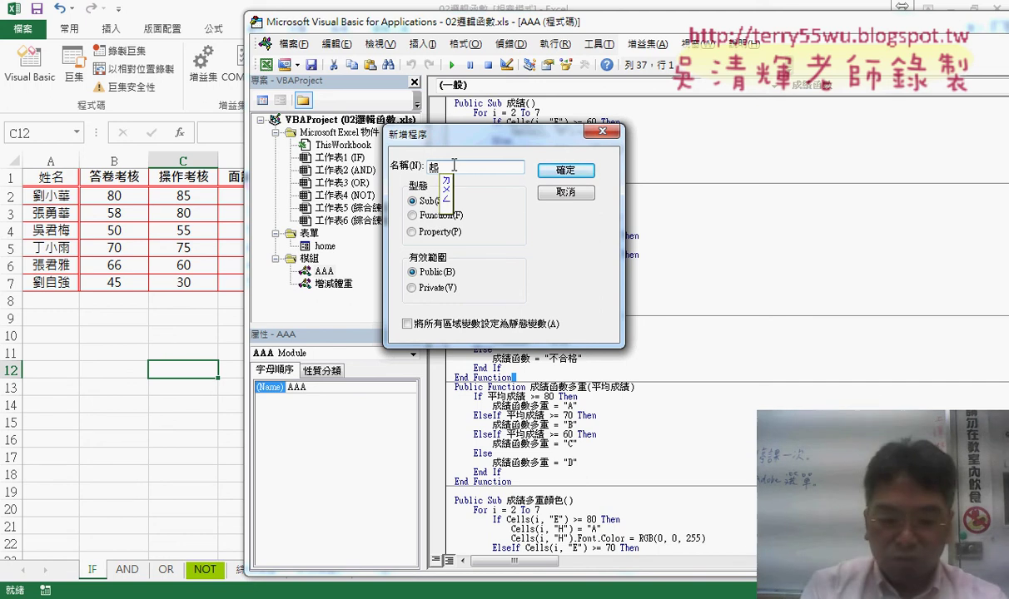
pyautogui.write('動ㄗ')
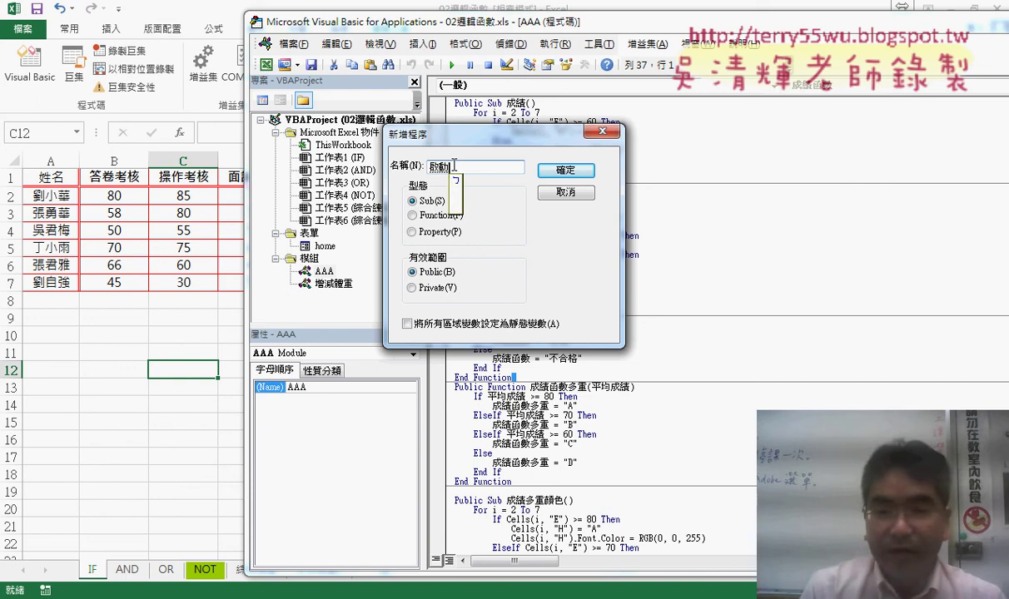
pyautogui.write('表')
pyautogui.write('重')
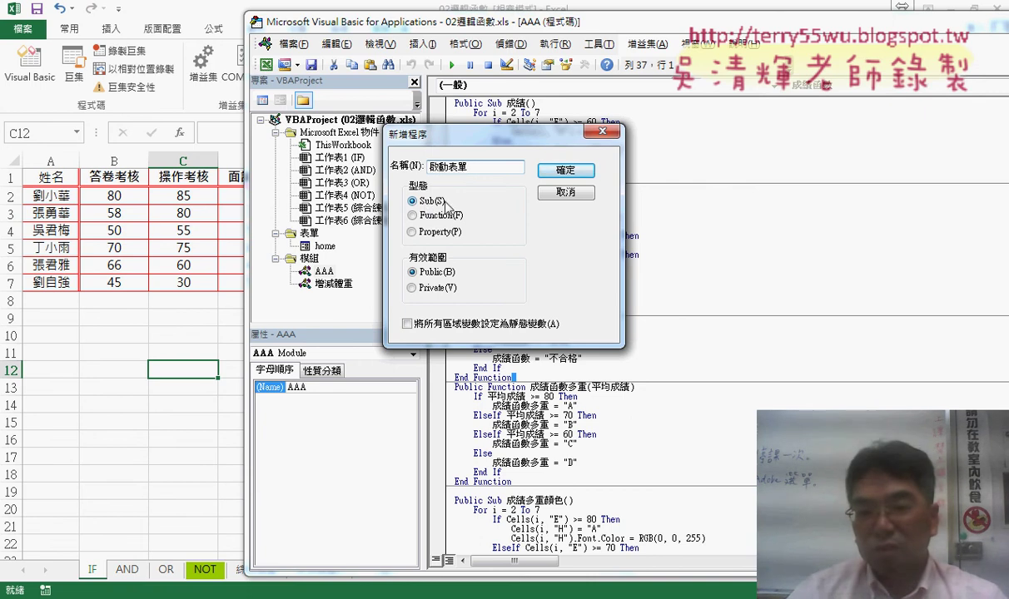
pyautogui.click(565, 170)
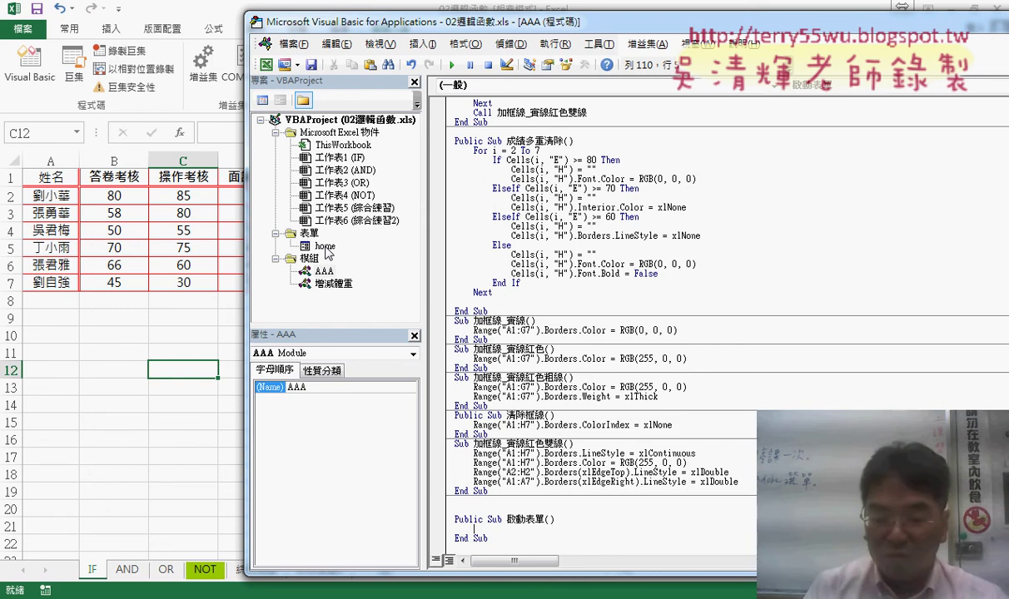
# - Type home. into 啟動表單 and set the Editor Format code font size to 12
pyautogui.write('h')
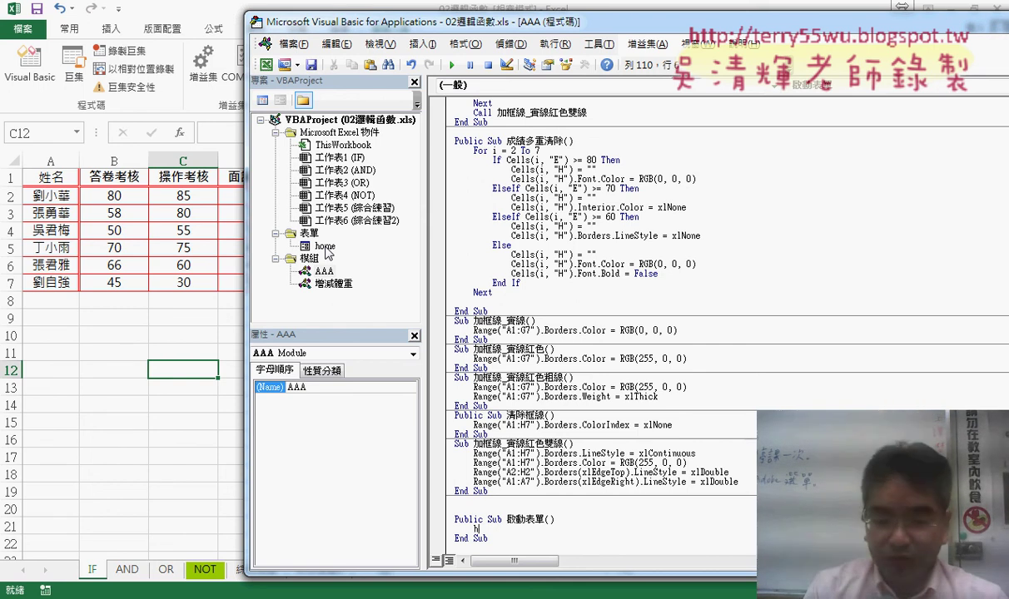
pyautogui.write('ome')
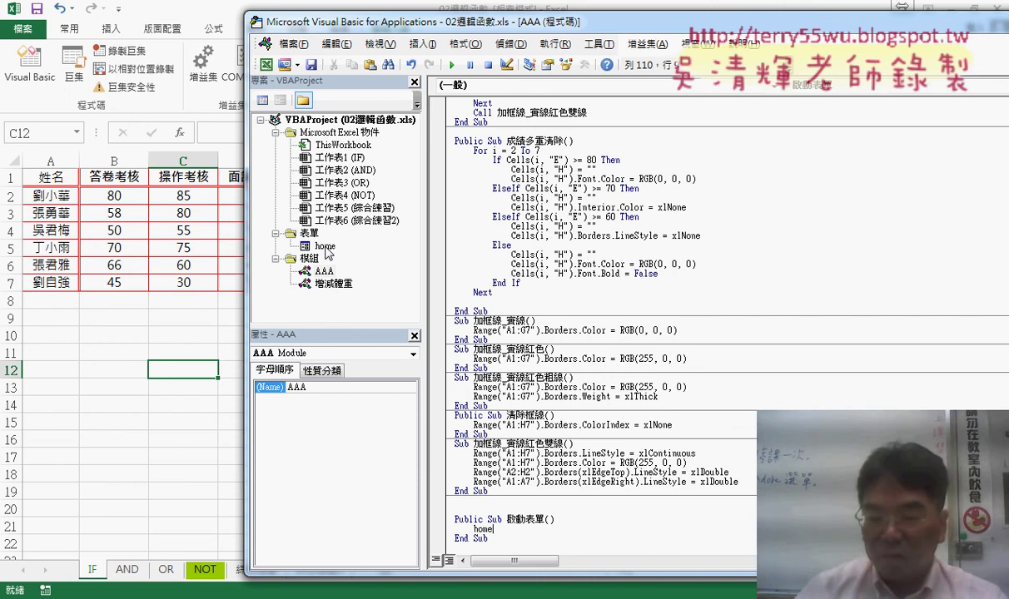
pyautogui.write('.')
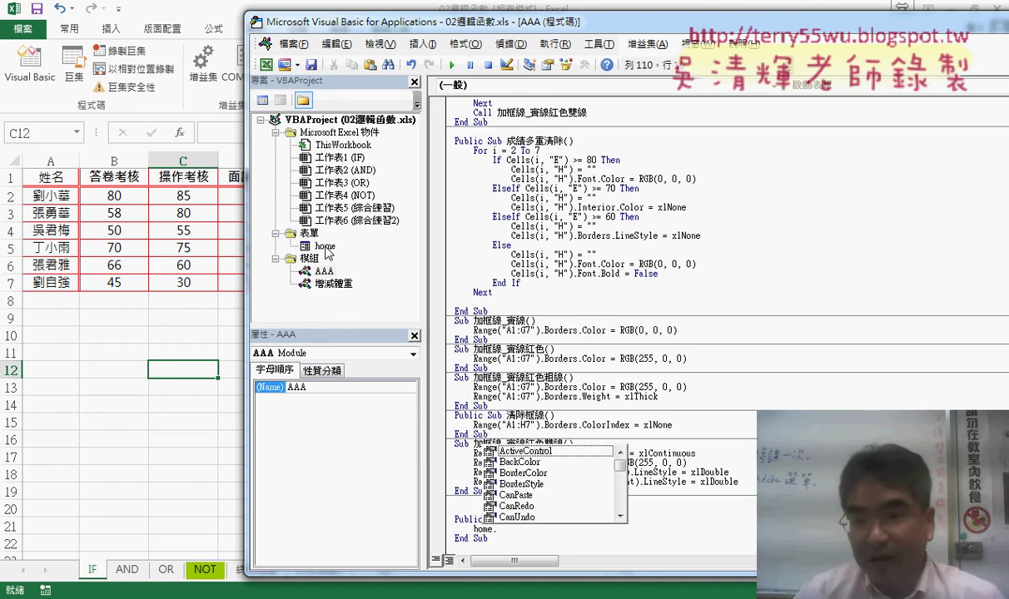
pyautogui.click(598, 44)
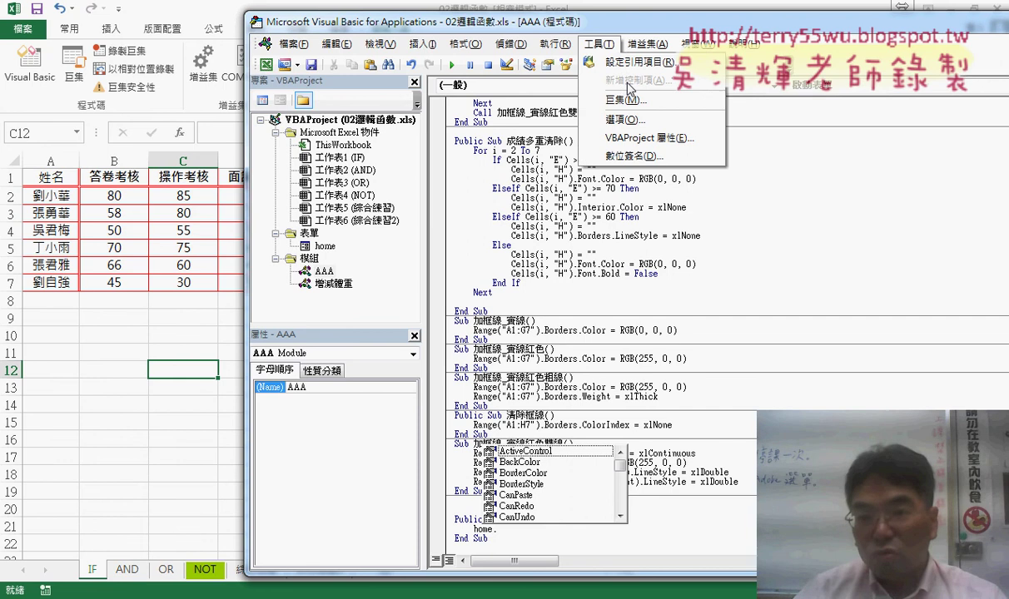
pyautogui.click(625, 119)
pyautogui.click(409, 144)
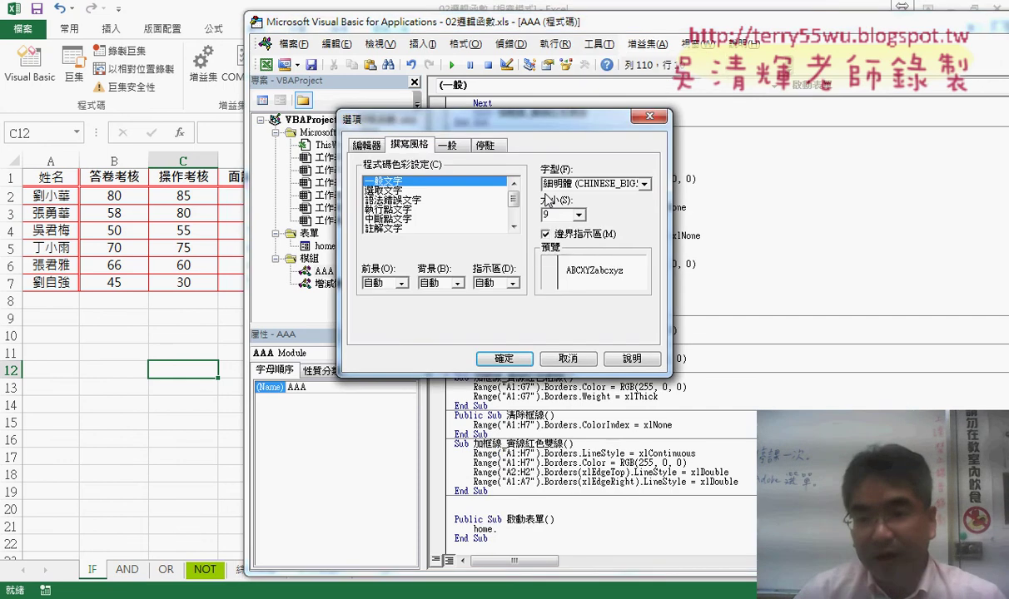
pyautogui.click(577, 214)
pyautogui.click(550, 255)
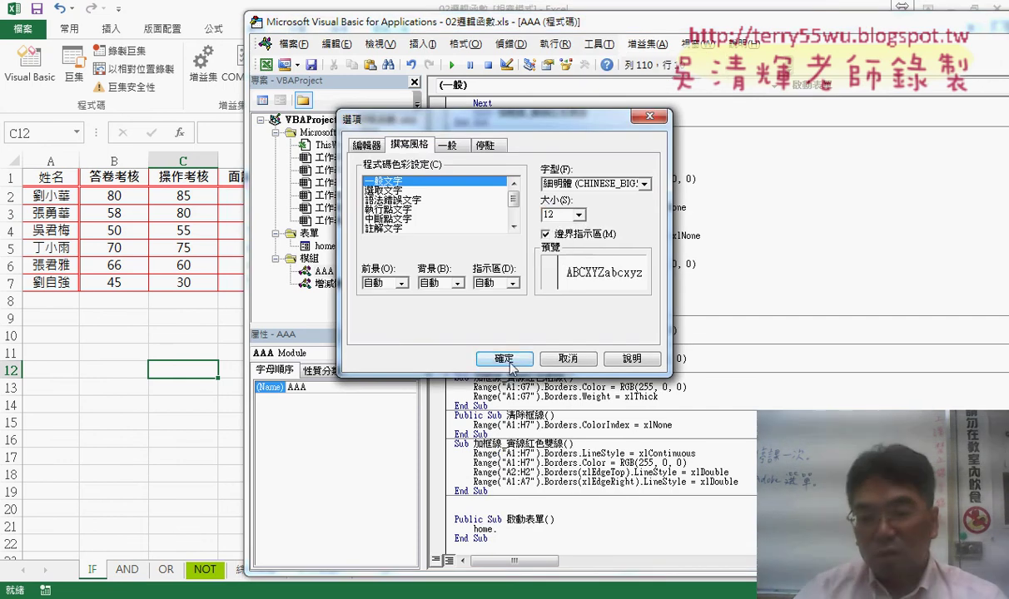
pyautogui.click(504, 358)
pyautogui.scroll(-2, 501, 508)
pyautogui.scroll(-1, 502, 508)
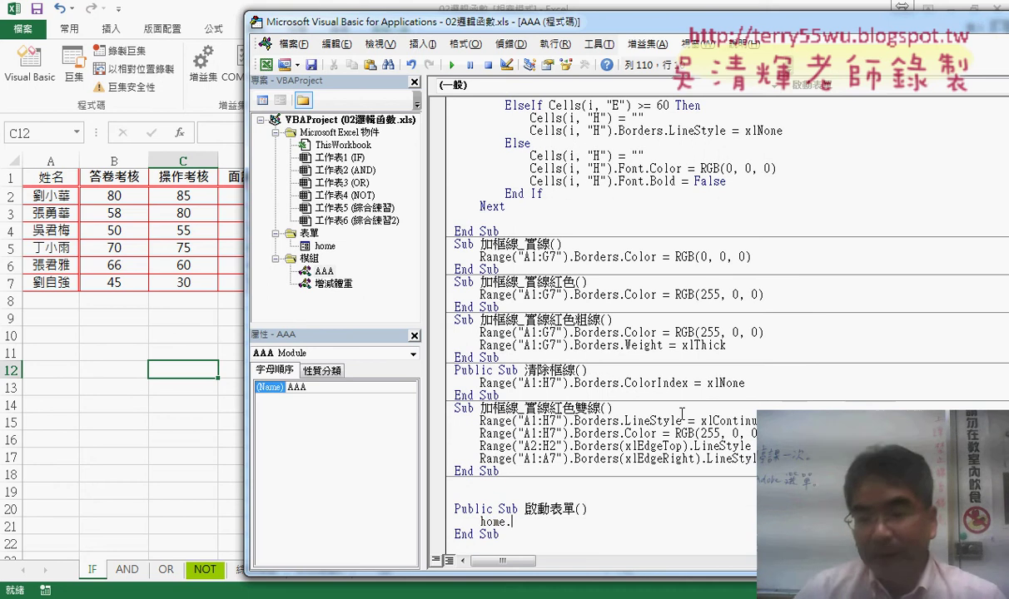
pyautogui.click(502, 508)
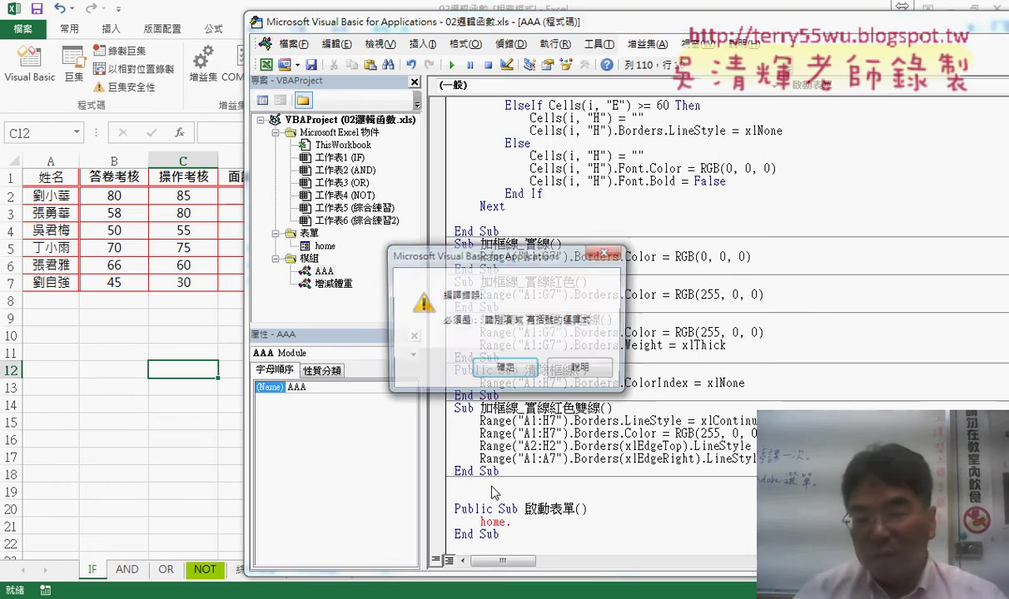
# - Clear the compile error and blank lines, complete the line as home.Show, and return to Excel
pyautogui.click(505, 371)
pyautogui.press('Delete')
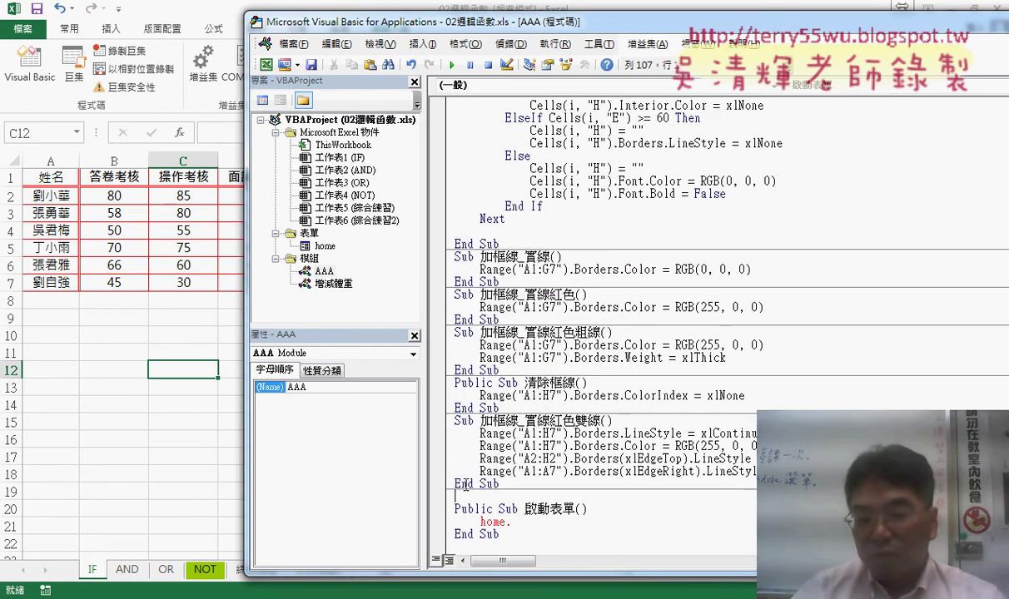
pyautogui.press('Delete')
pyautogui.click(534, 525)
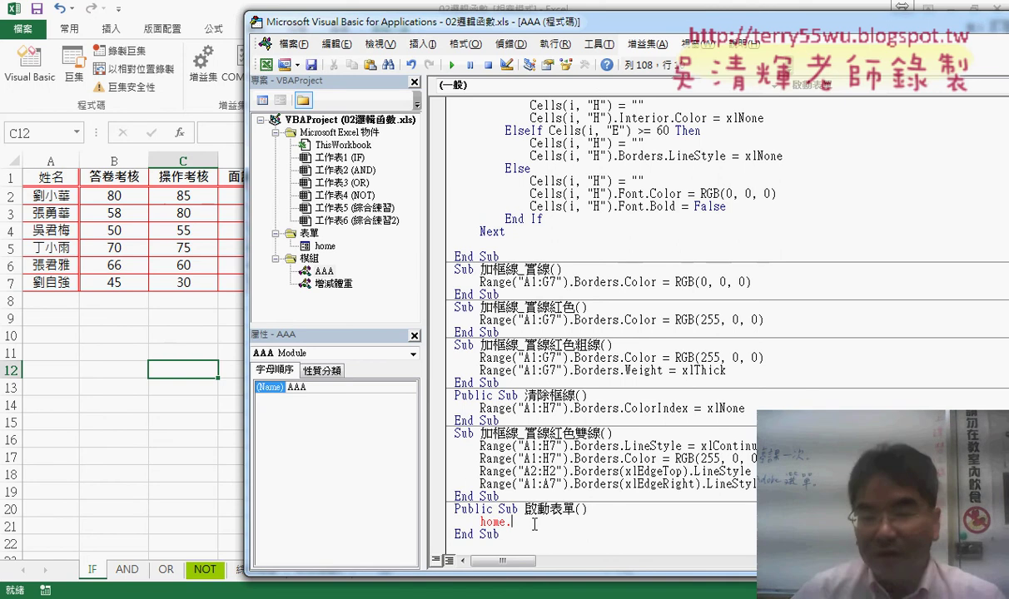
pyautogui.press('BackSpace')
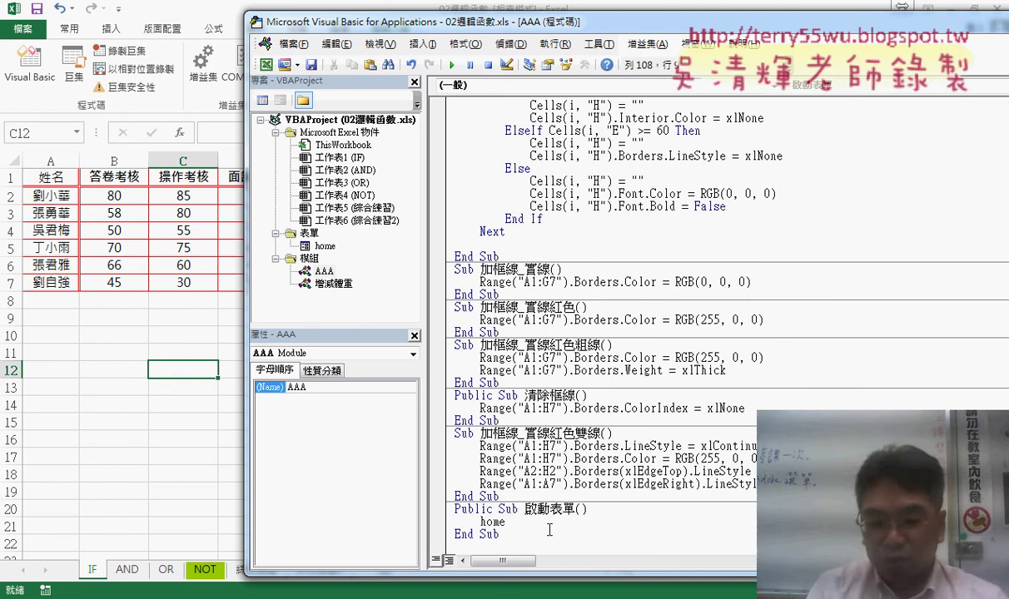
pyautogui.write('.s')
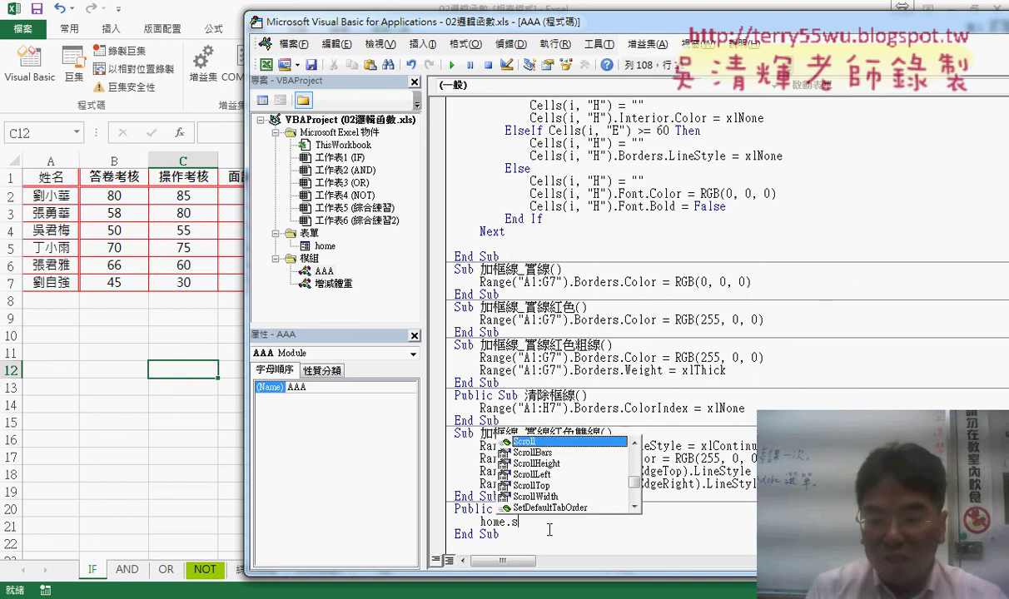
pyautogui.write('h')
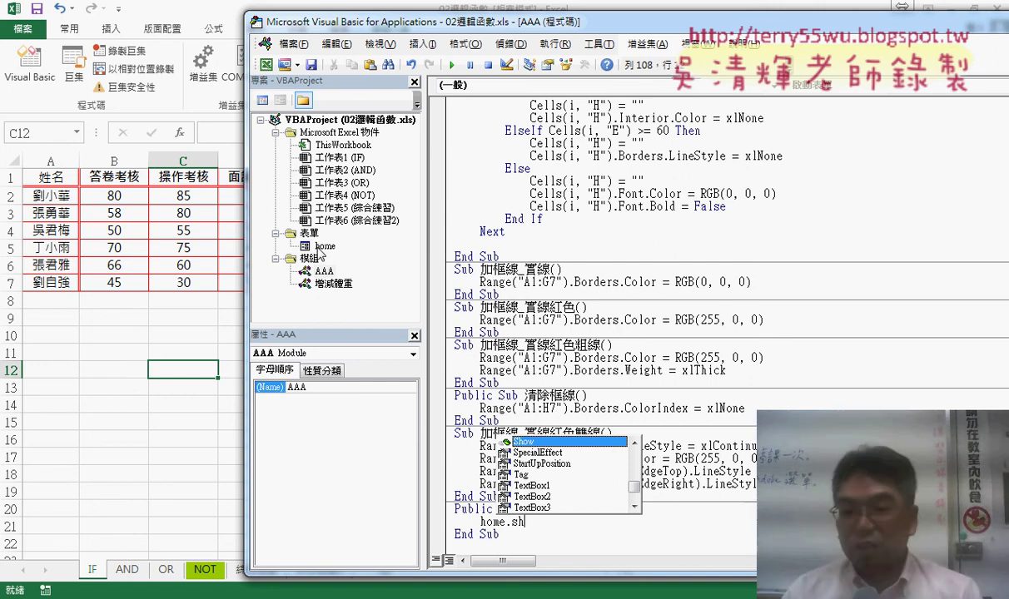
pyautogui.doubleClick(533, 446)
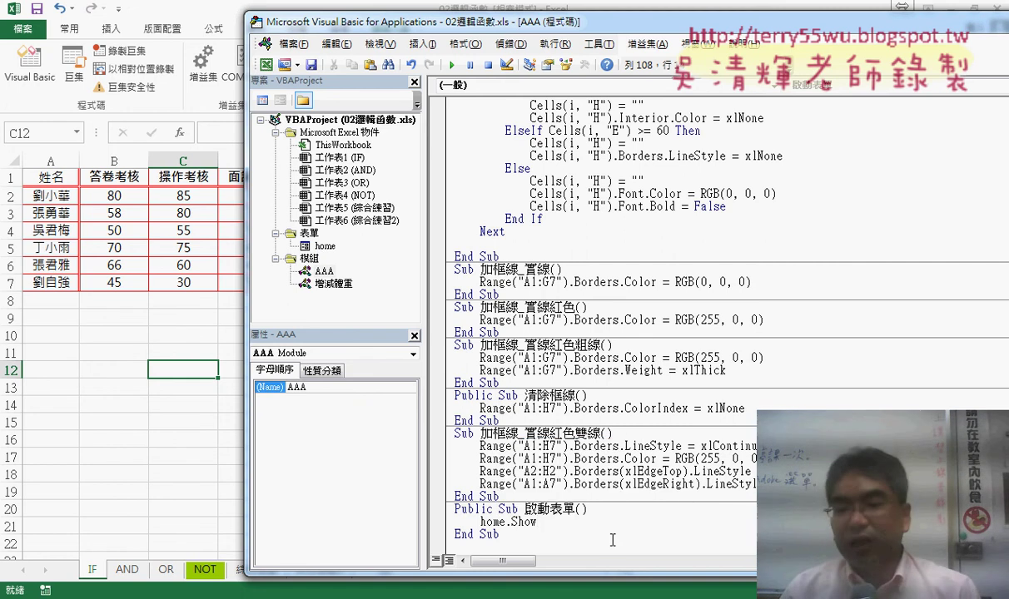
pyautogui.moveTo(498, 534)
pyautogui.mouseDown()
pyautogui.moveTo(474, 532)
pyautogui.moveTo(455, 509)
pyautogui.mouseUp()
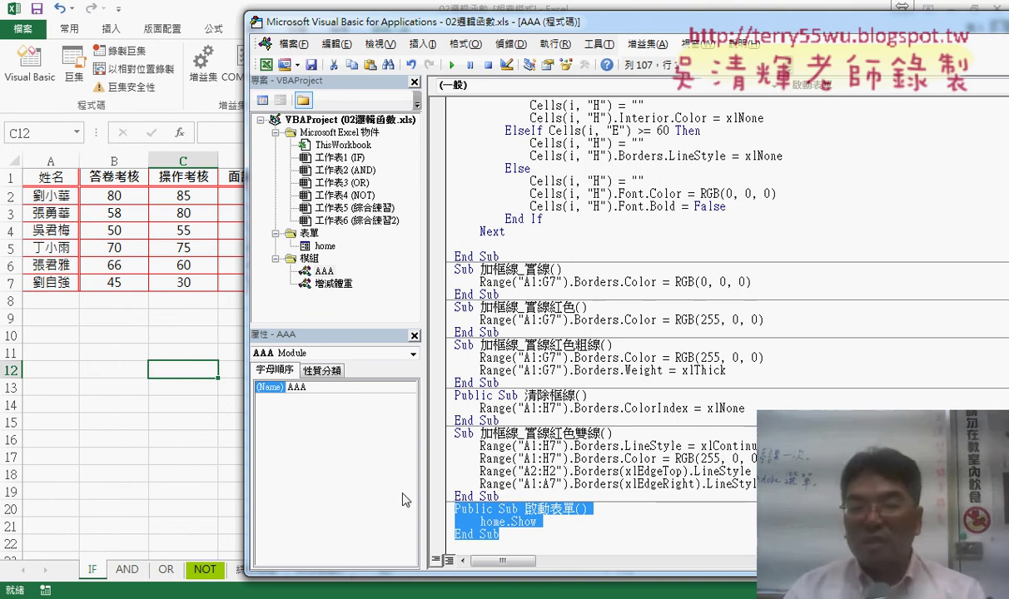
pyautogui.click(202, 432)
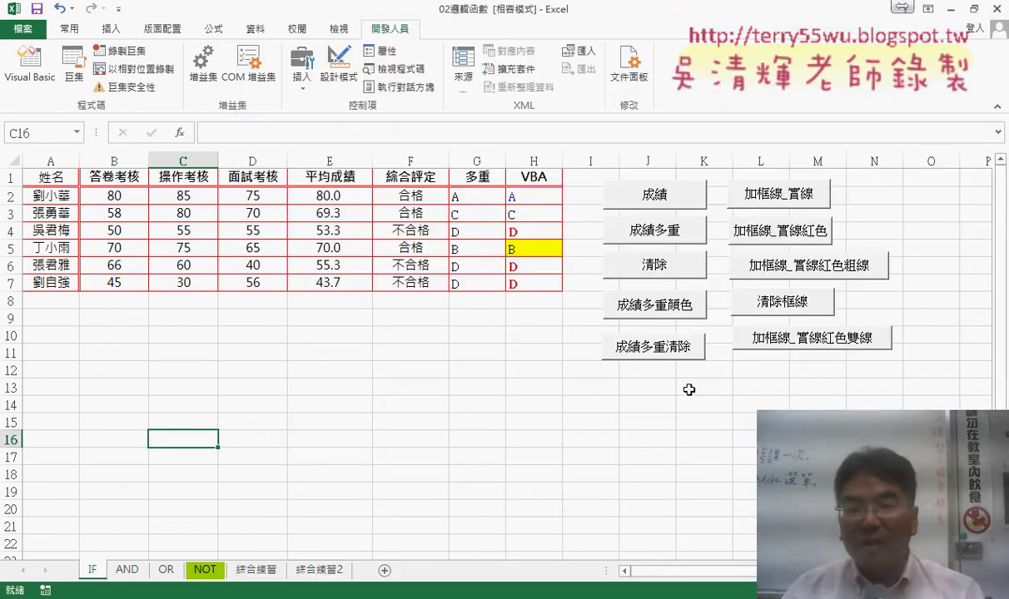
# - Draw a new form button below 成績多重清除 and choose the 啟動表單 macro for it
pyautogui.click(301, 66)
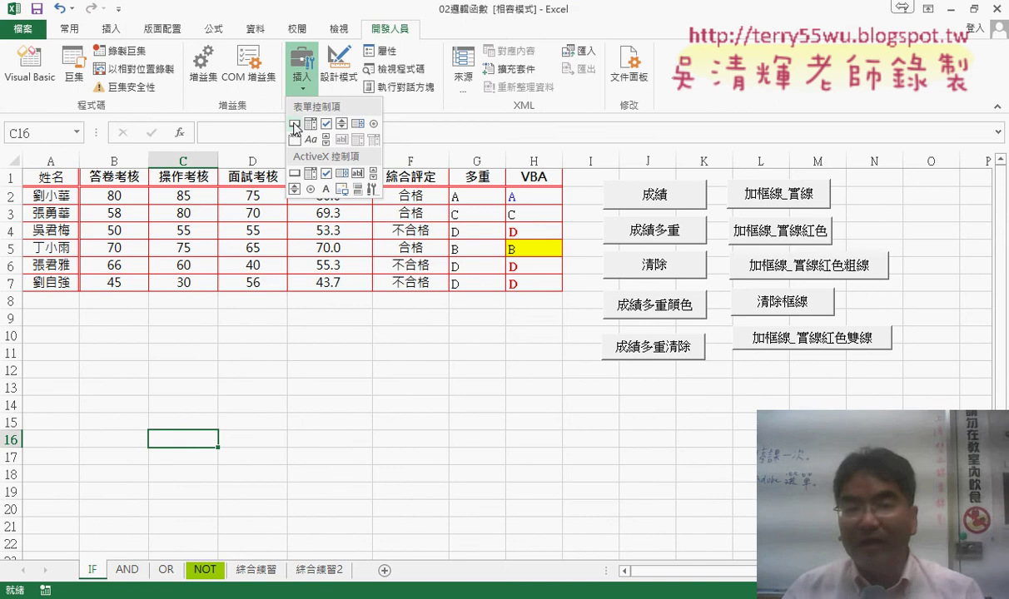
pyautogui.click(294, 127)
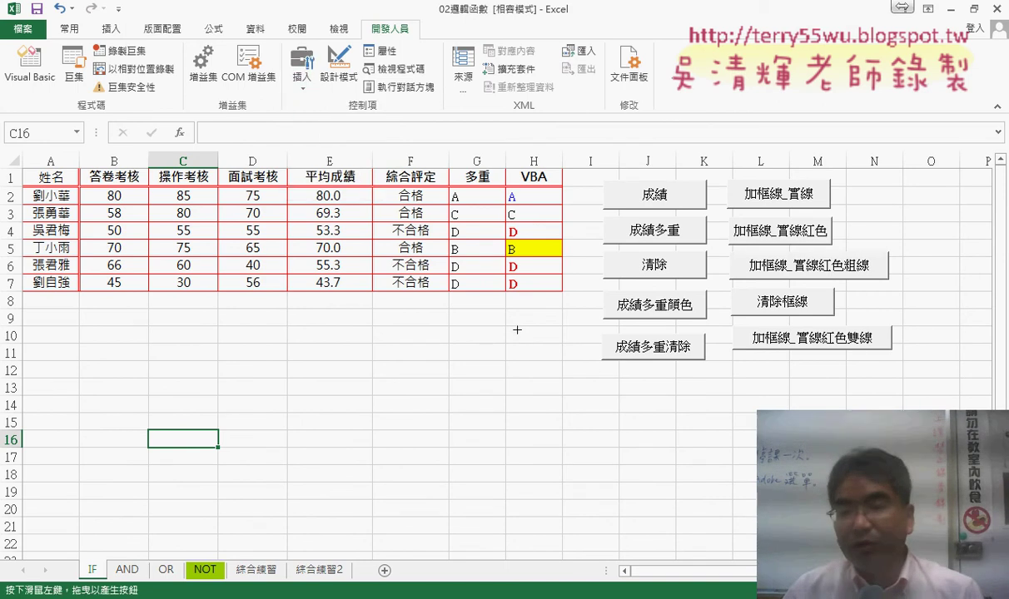
pyautogui.moveTo(601, 374); pyautogui.dragTo(705, 401)
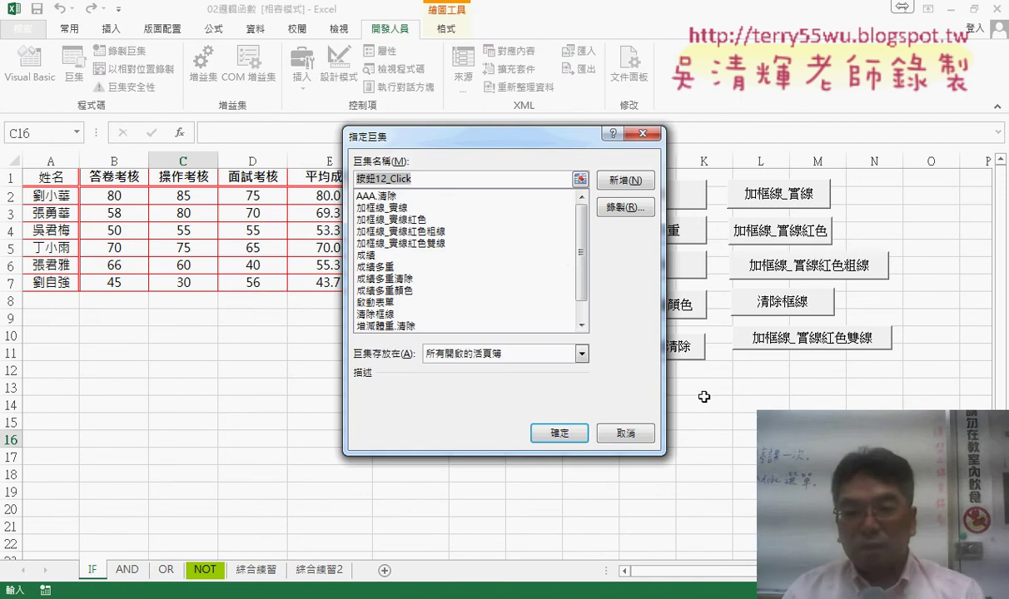
pyautogui.scroll(-1, 556, 267)
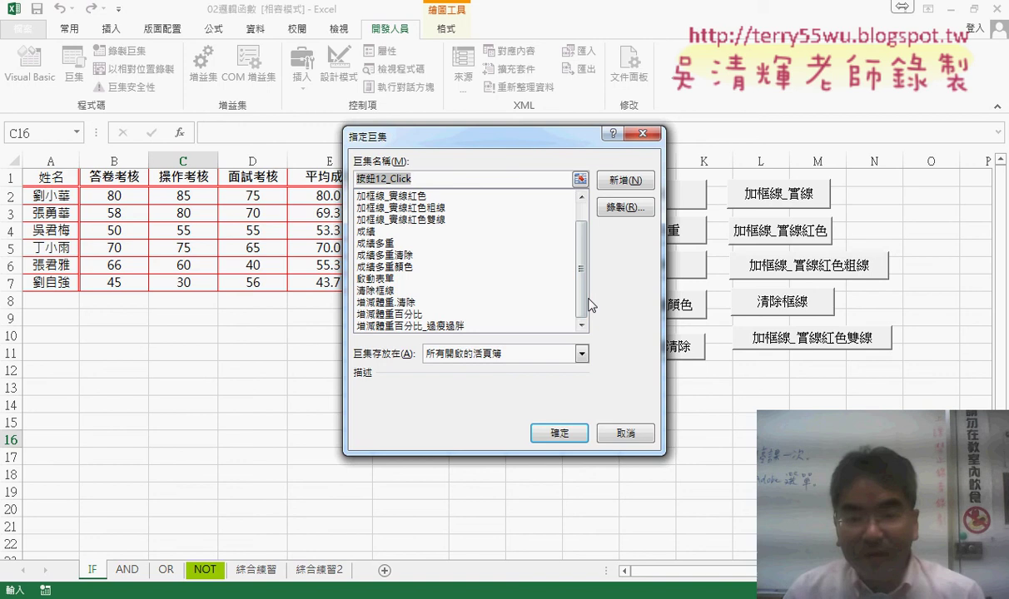
pyautogui.click(393, 279)
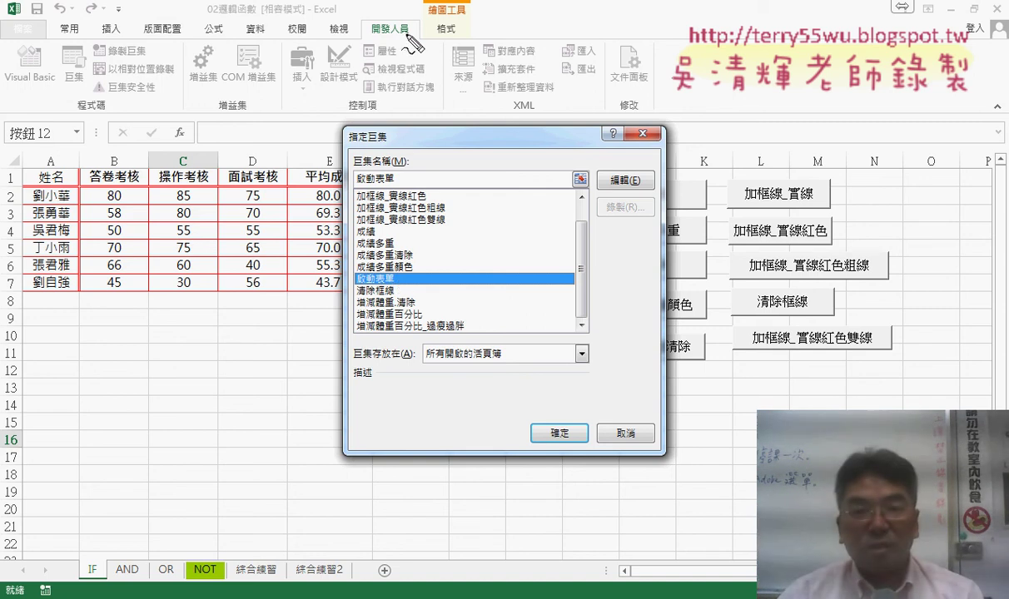
# - Annotate the macro list, then copy the name 啟動表單 and confirm the assignment
pyautogui.moveTo(410, 40); pyautogui.dragTo(408, 37)
pyautogui.moveTo(300, 106); pyautogui.dragTo(305, 116)
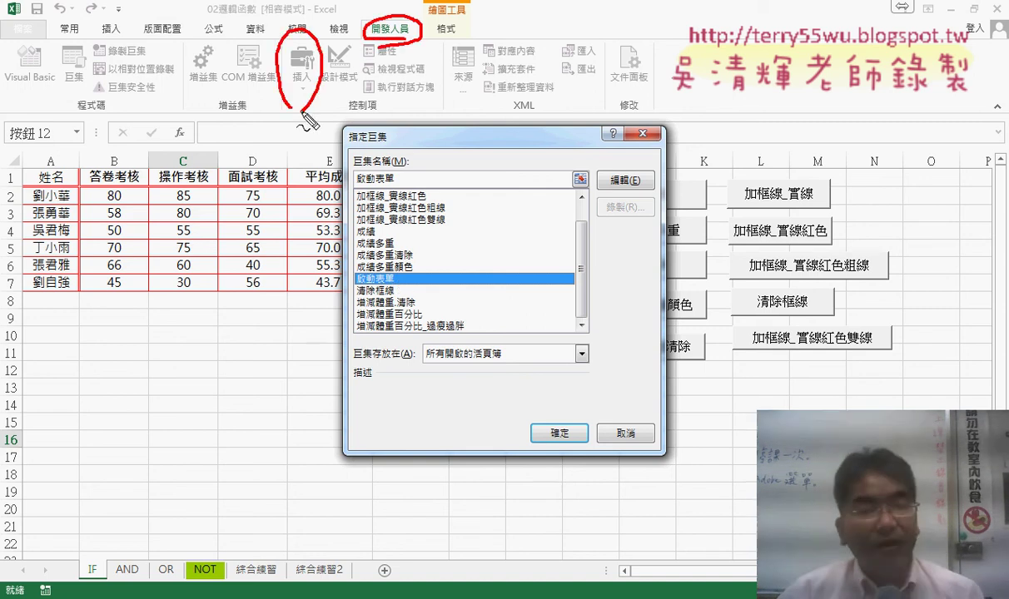
pyautogui.moveTo(358, 290)
pyautogui.mouseDown()
pyautogui.moveTo(380, 296)
pyautogui.moveTo(366, 292)
pyautogui.mouseUp()
pyautogui.press('e')
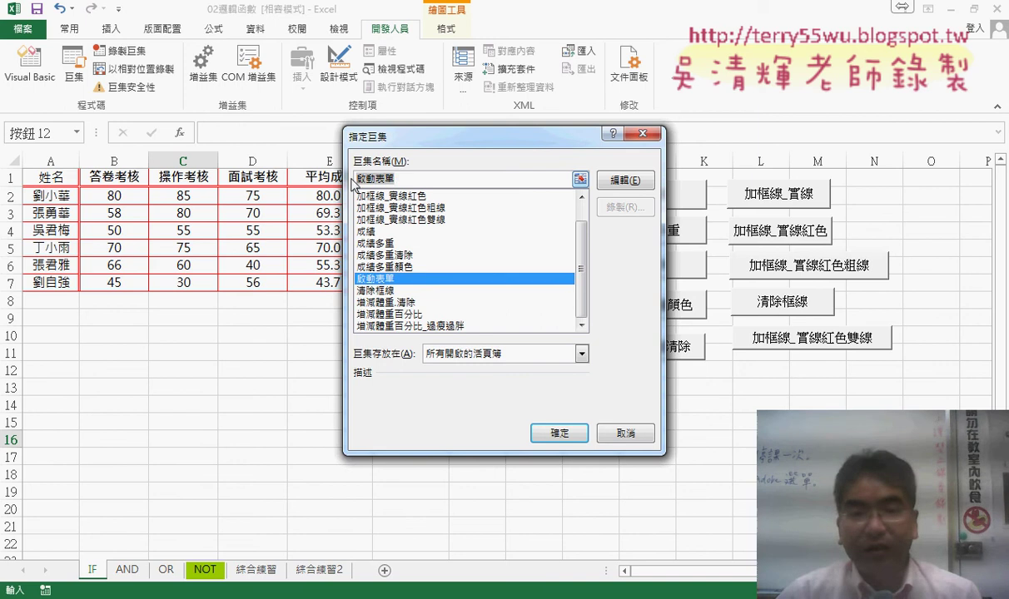
pyautogui.rightClick(383, 179)
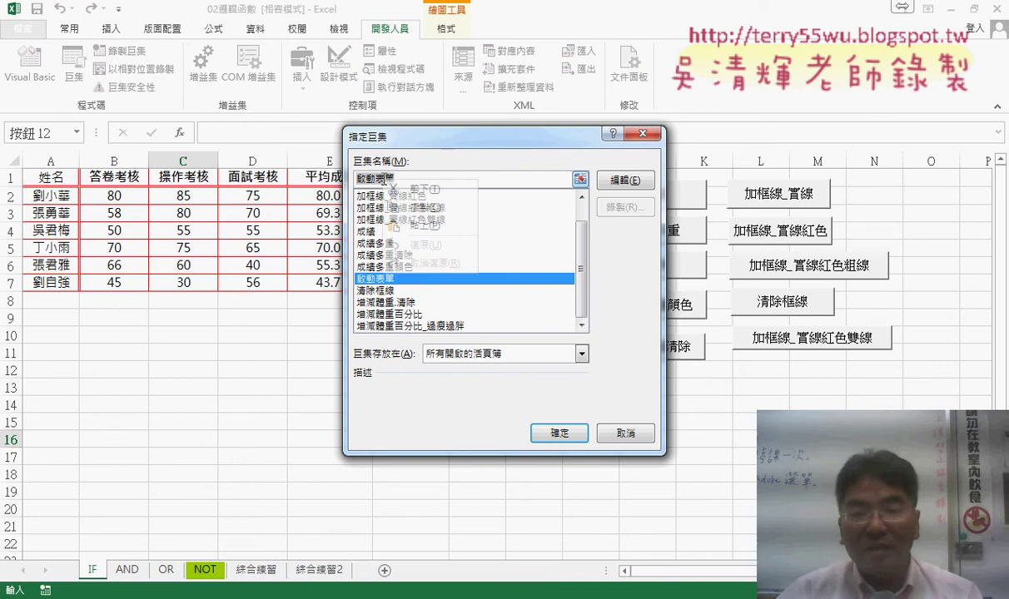
pyautogui.click(422, 209)
pyautogui.click(558, 432)
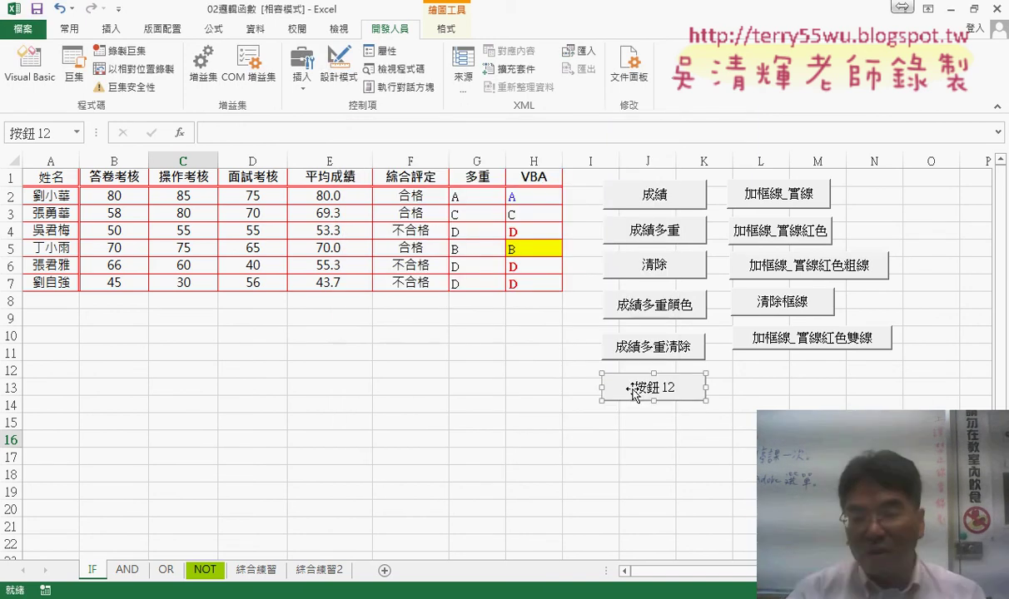
# - Replace the button label 按鈕 12 with 啟動表單
pyautogui.click(633, 390)
pyautogui.press('Delete')
pyautogui.press('Delete')
pyautogui.press('Delete')
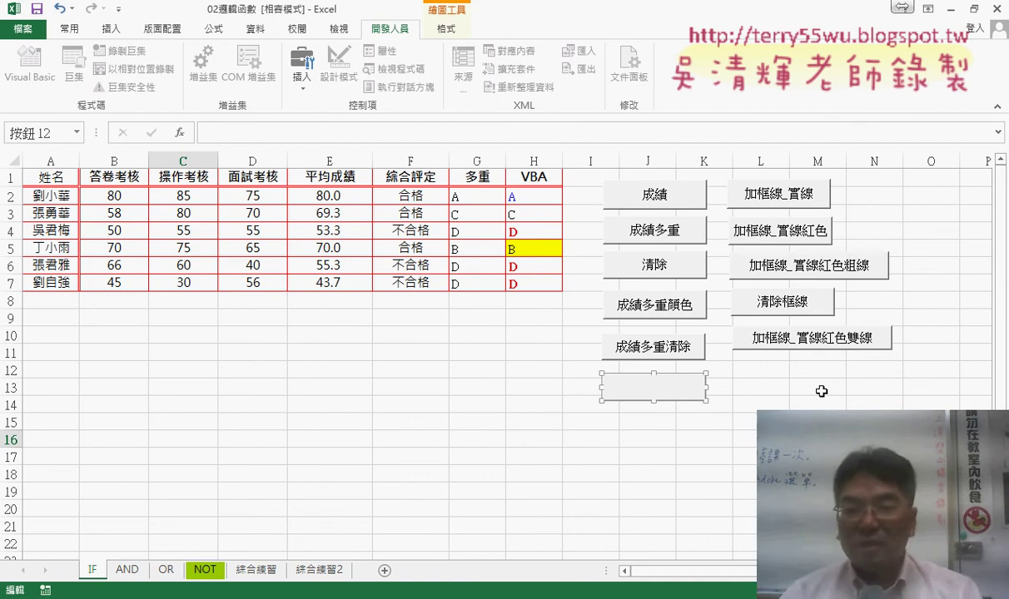
pyautogui.write('啟動表單')
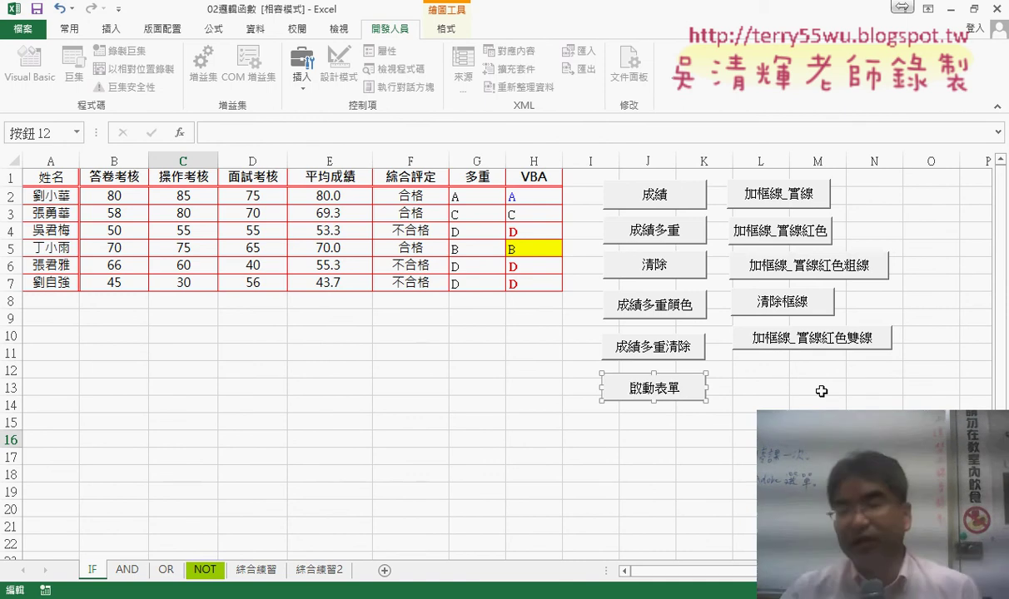
pyautogui.click(820, 392)
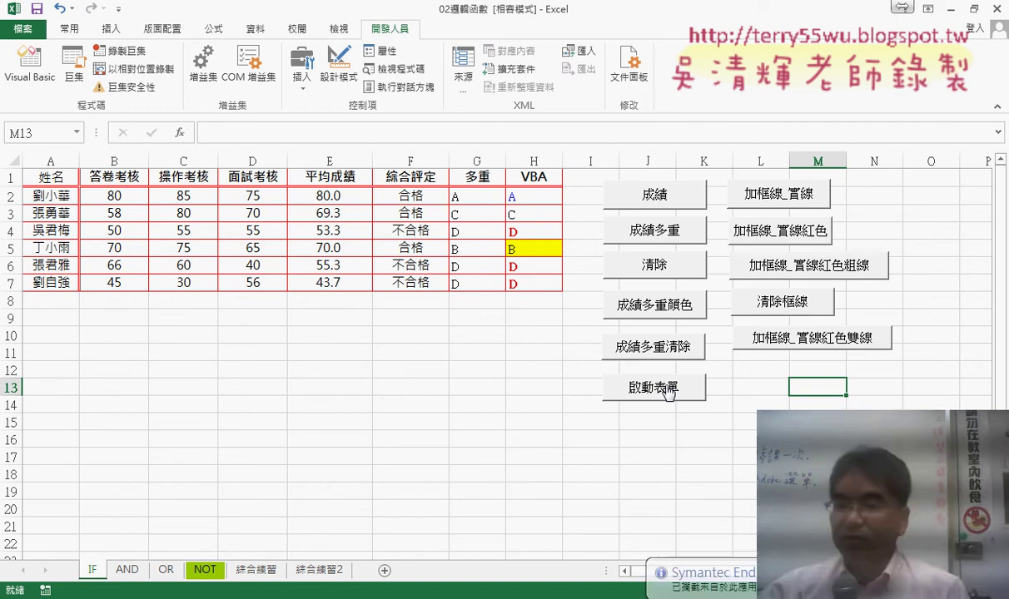
# - Open the 成績系統 form with the 啟動表單 button and fill in test name AAA with scores 80, 60, 50
pyautogui.click(669, 389)
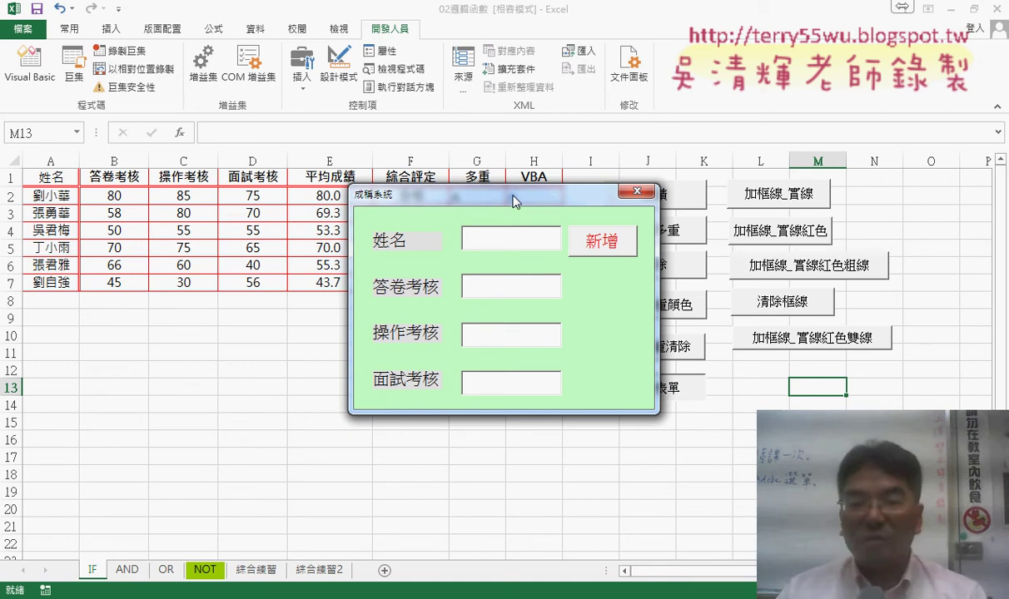
pyautogui.moveTo(514, 200); pyautogui.dragTo(513, 304)
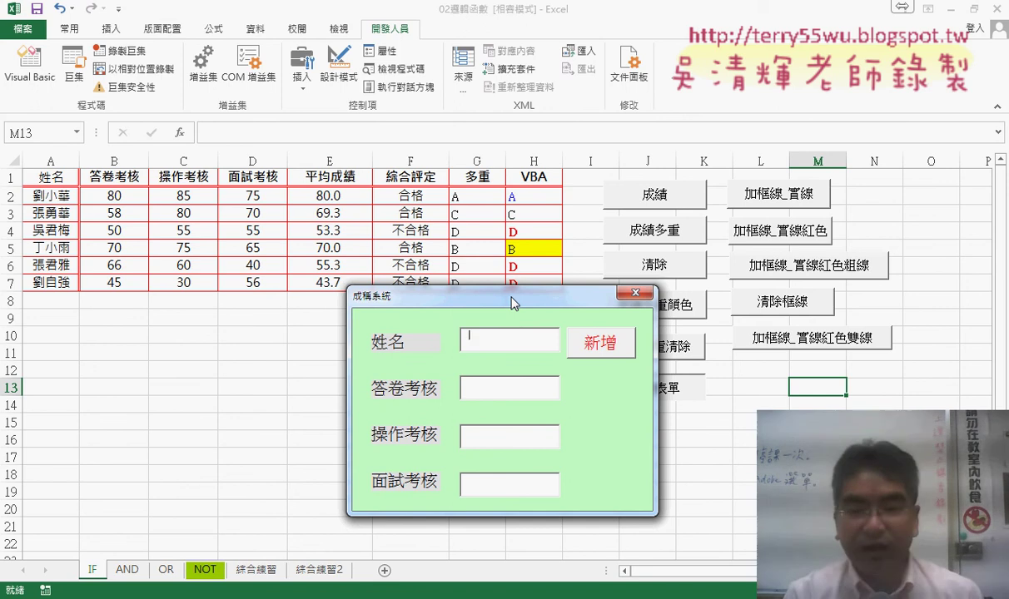
pyautogui.write('AAA')
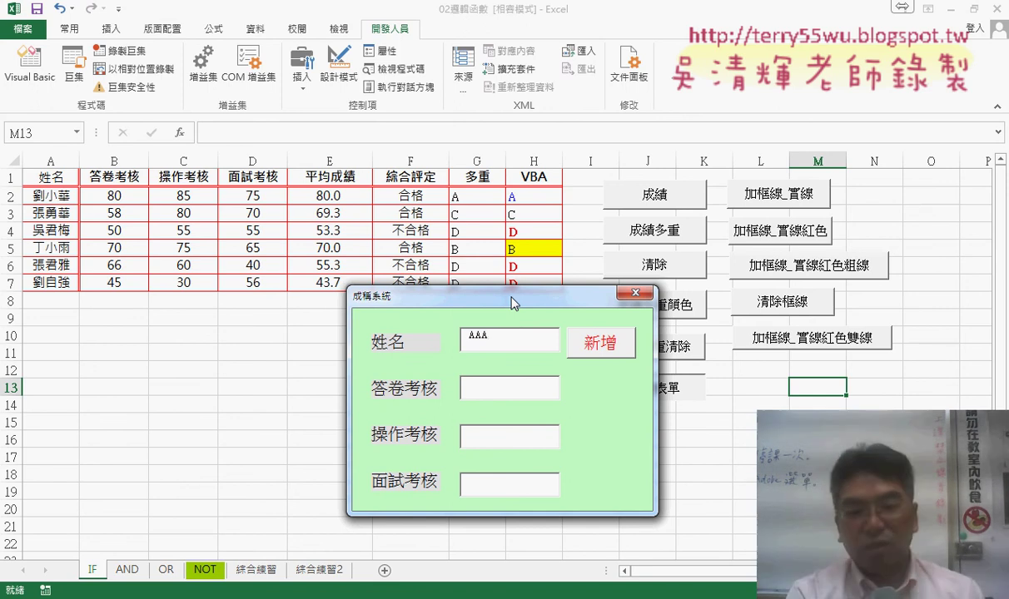
pyautogui.press('Tab')
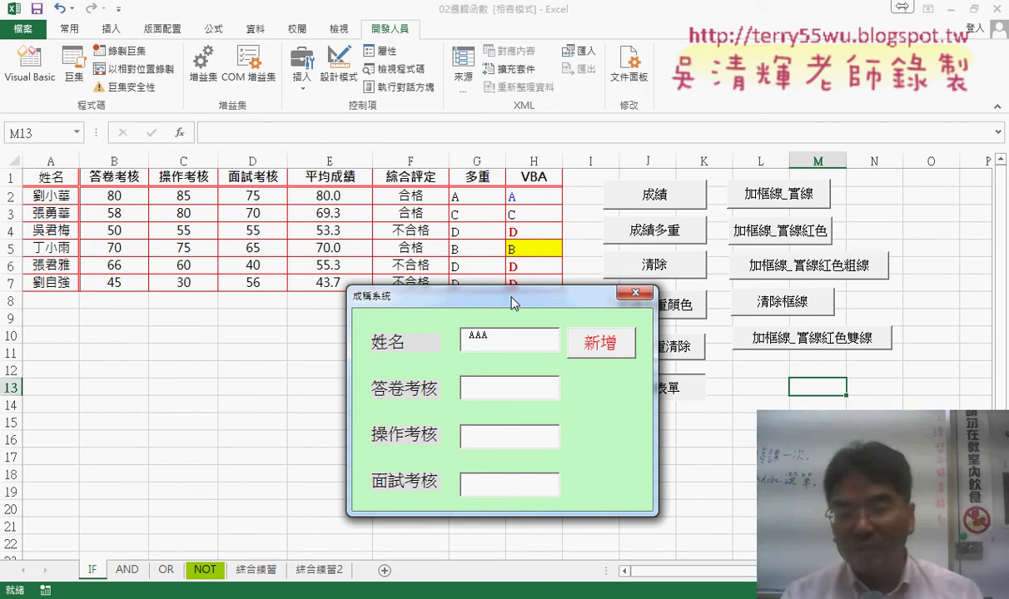
pyautogui.write('80')
pyautogui.press('Tab')
pyautogui.write('60')
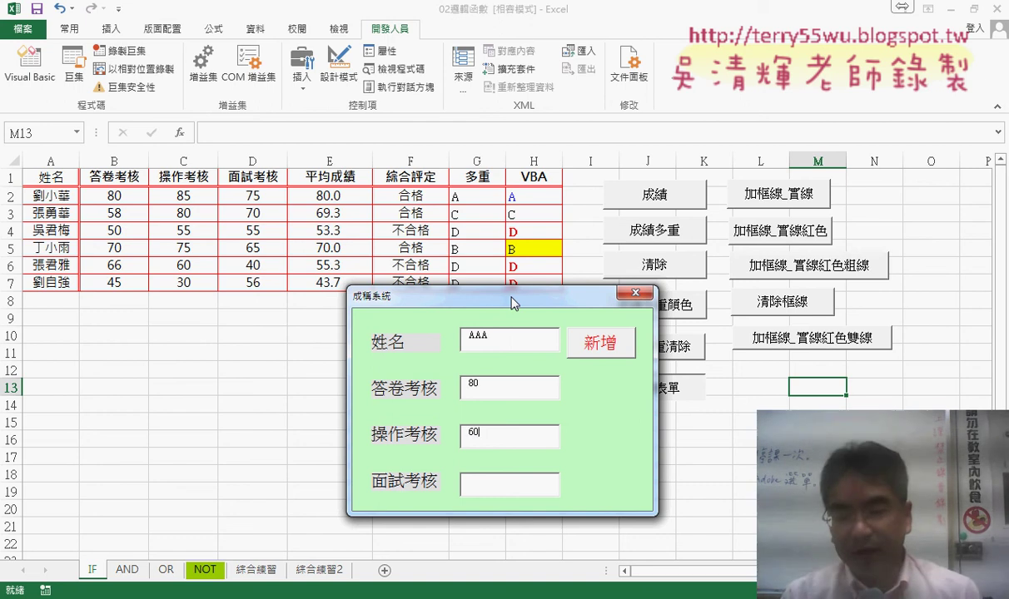
pyautogui.write('30')
pyautogui.press('BackSpace')
pyautogui.press('BackSpace')
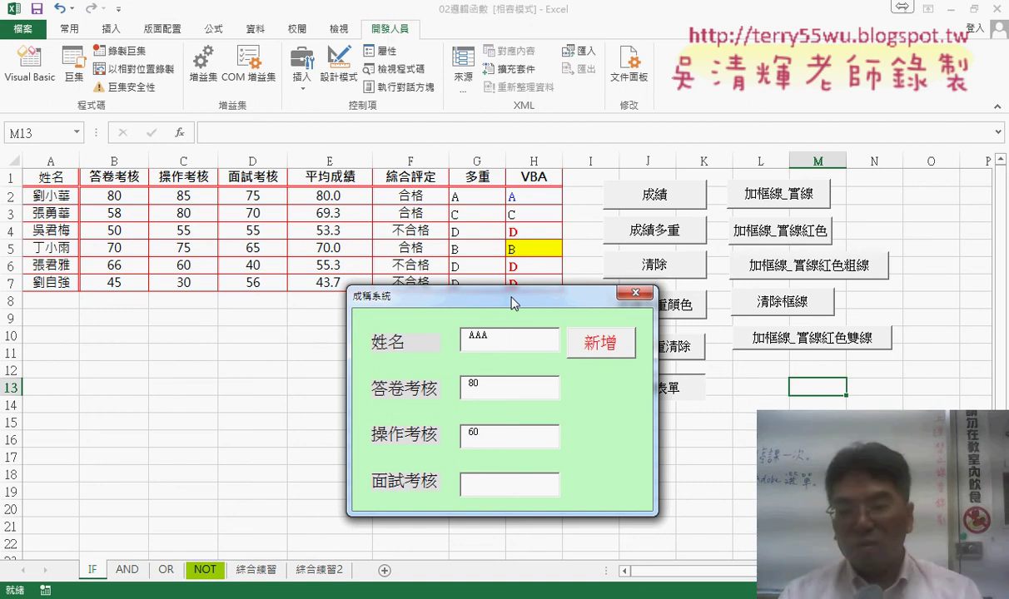
pyautogui.press('Tab')
pyautogui.press('Tab')
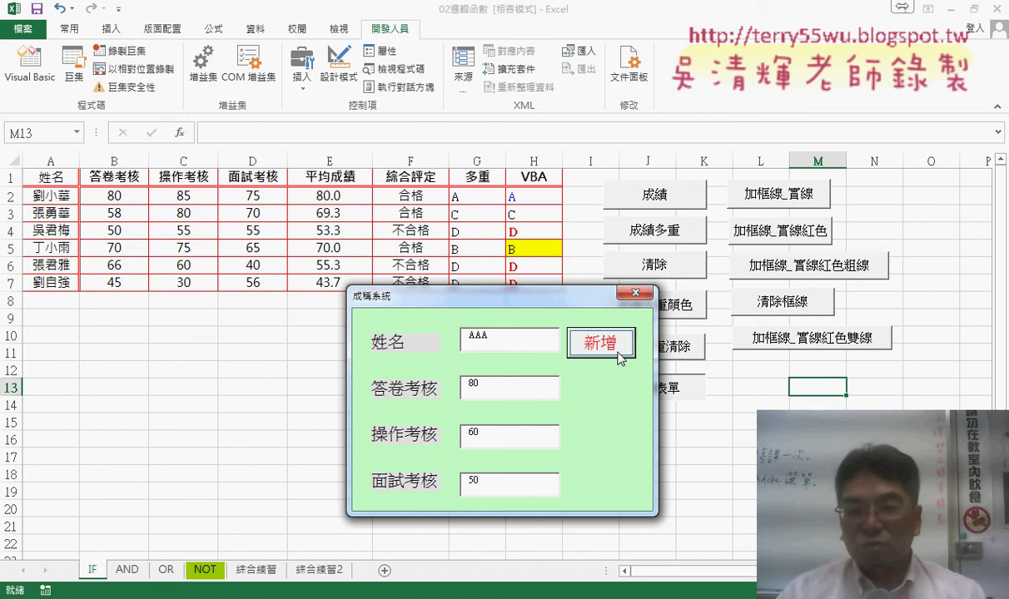
pyautogui.moveTo(572, 304); pyautogui.dragTo(680, 330)
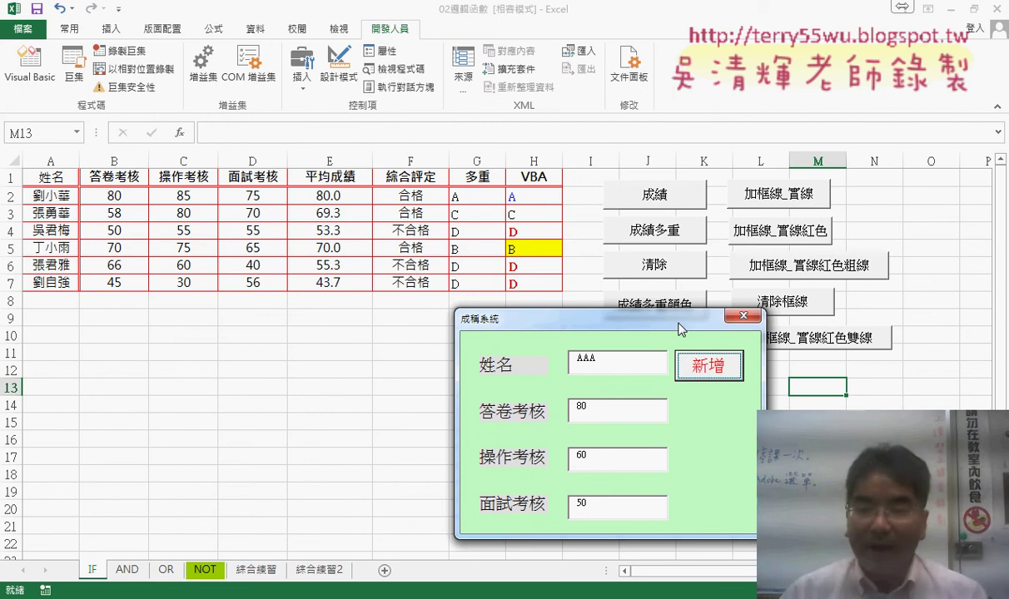
# - Circle the form's four input boxes and outline the empty row below the table in red
pyautogui.moveTo(579, 521); pyautogui.dragTo(593, 516)
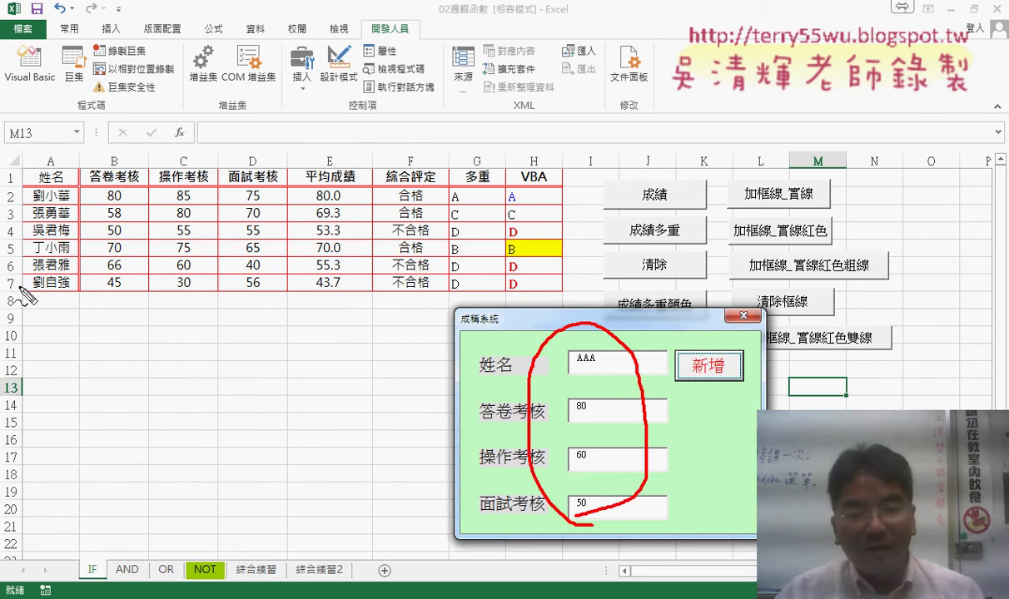
pyautogui.moveTo(15, 315)
pyautogui.mouseDown()
pyautogui.moveTo(179, 289)
pyautogui.moveTo(21, 316)
pyautogui.mouseUp()
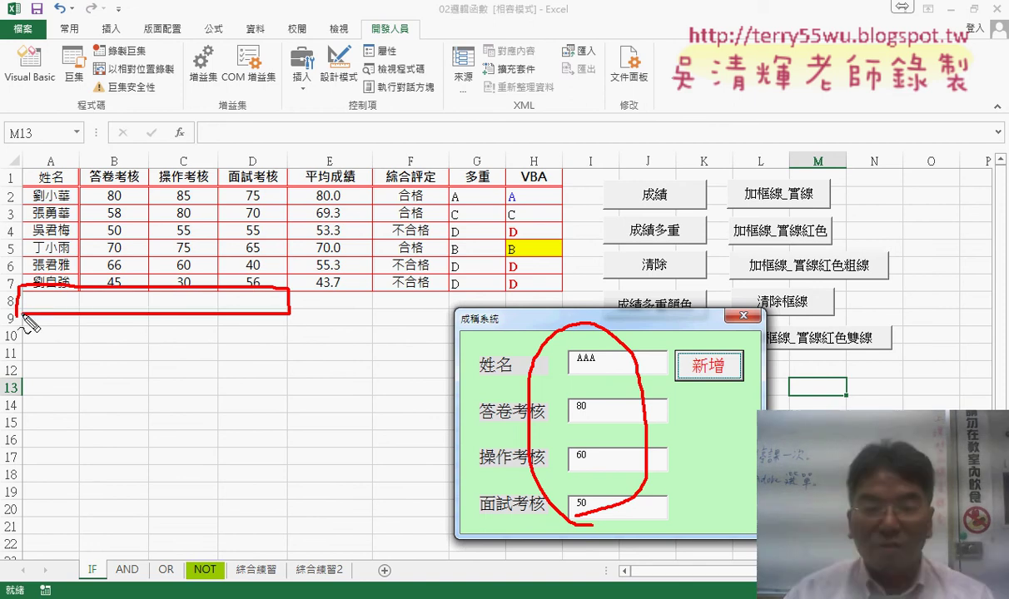
pyautogui.moveTo(293, 288)
pyautogui.mouseDown()
pyautogui.moveTo(293, 314)
pyautogui.moveTo(505, 315)
pyautogui.mouseUp()
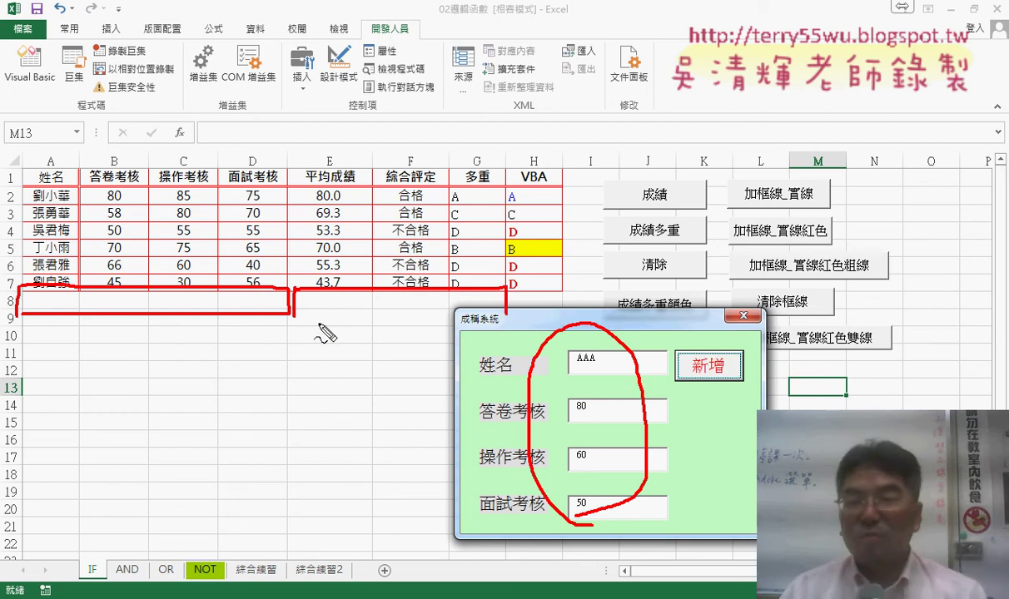
pyautogui.moveTo(296, 315); pyautogui.dragTo(495, 318)
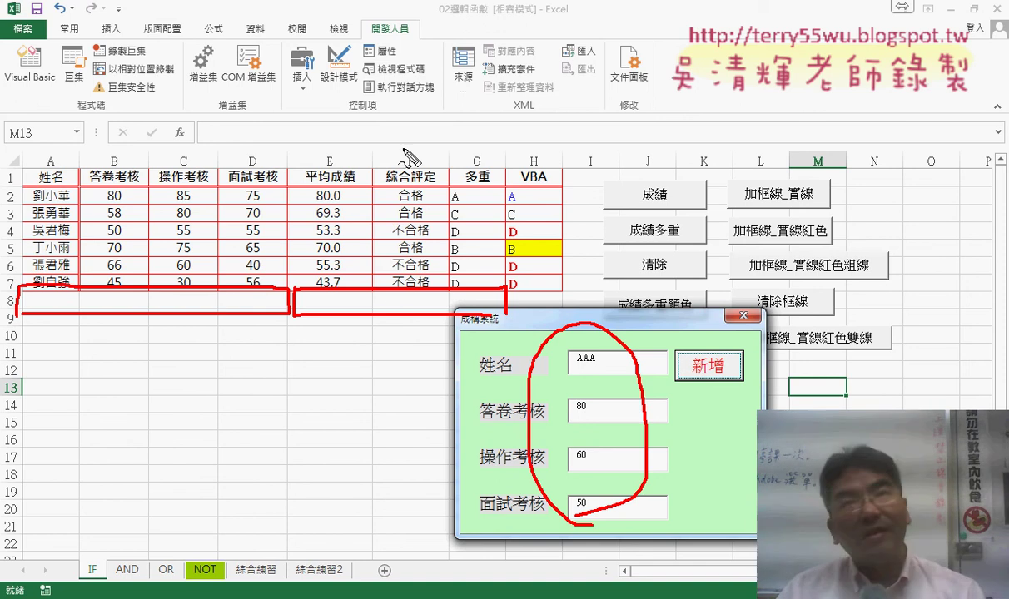
# - Tick the 綜合評定 and 多重 headers and cross out the AAA, 80, 60, 50 entries
pyautogui.moveTo(401, 149); pyautogui.dragTo(421, 146)
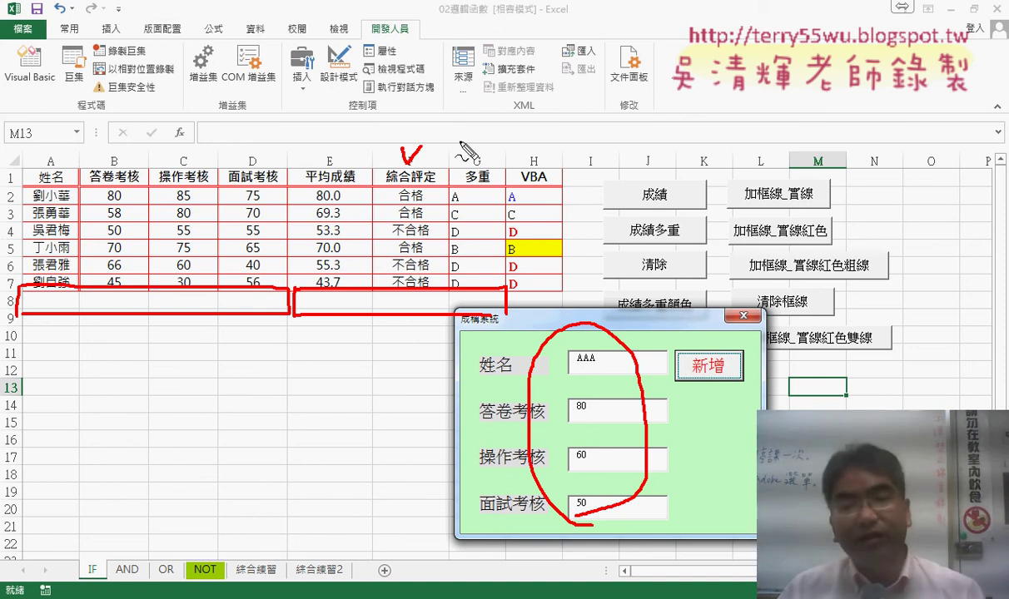
pyautogui.moveTo(472, 151); pyautogui.dragTo(491, 148)
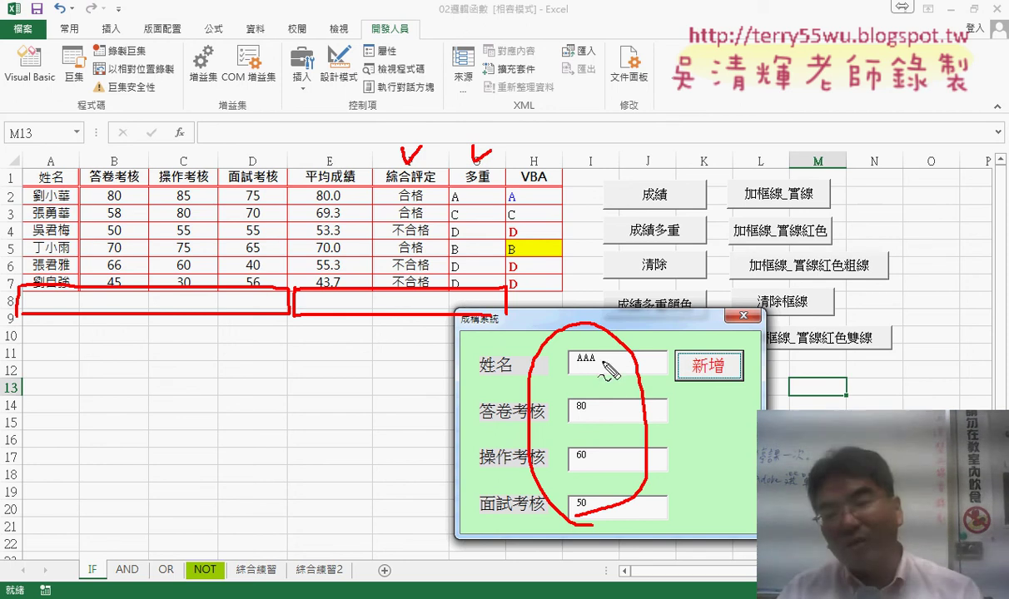
pyautogui.moveTo(592, 356); pyautogui.dragTo(615, 374)
pyautogui.moveTo(616, 357)
pyautogui.mouseDown()
pyautogui.moveTo(592, 375)
pyautogui.moveTo(621, 416)
pyautogui.mouseUp()
pyautogui.moveTo(621, 397)
pyautogui.mouseDown()
pyautogui.moveTo(606, 416)
pyautogui.moveTo(630, 466)
pyautogui.moveTo(613, 467)
pyautogui.mouseUp()
pyautogui.moveTo(615, 498)
pyautogui.mouseDown()
pyautogui.moveTo(635, 512)
pyautogui.moveTo(618, 517)
pyautogui.mouseUp()
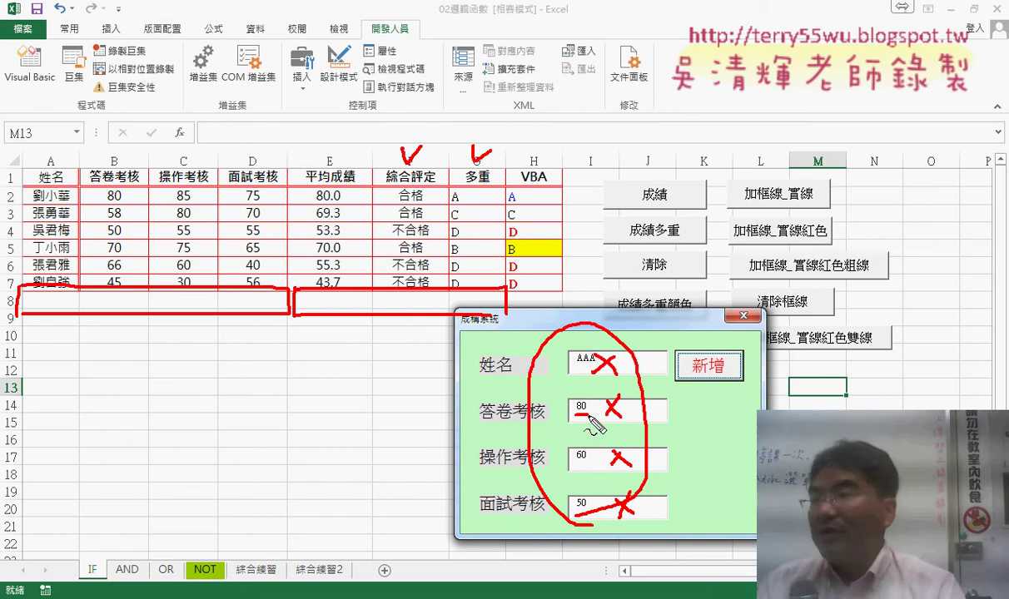
# - Underline the 80, 60 and 50 score entries in red ink
pyautogui.moveTo(573, 412); pyautogui.dragTo(587, 411)
pyautogui.moveTo(573, 420); pyautogui.dragTo(589, 420)
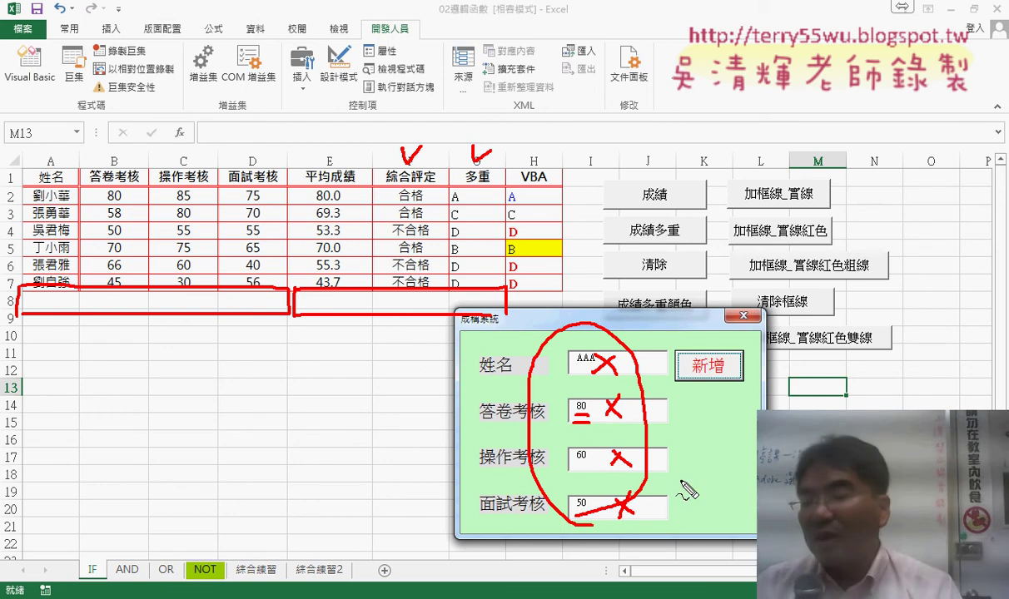
pyautogui.moveTo(573, 469); pyautogui.dragTo(585, 472)
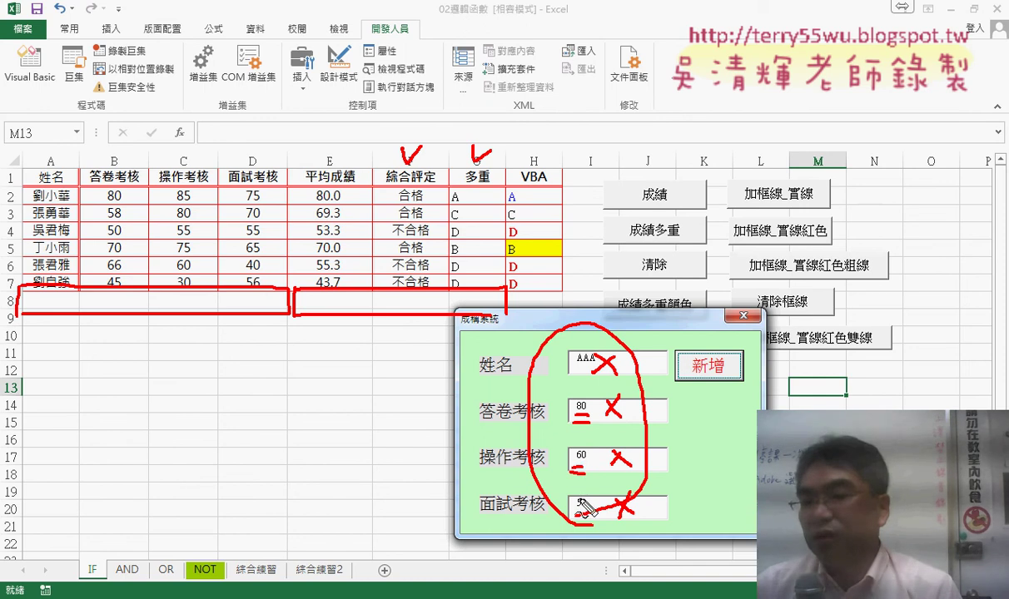
pyautogui.moveTo(573, 513); pyautogui.dragTo(588, 517)
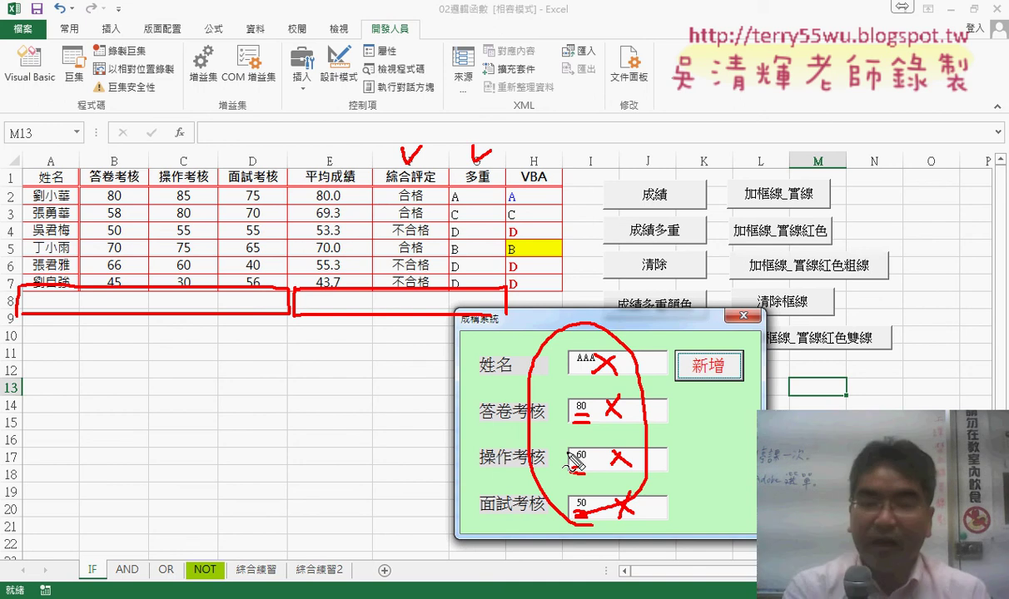
# - Clear the ink, close the form, and test-run the home UserForm from the VBA editor
pyautogui.press('Escape')
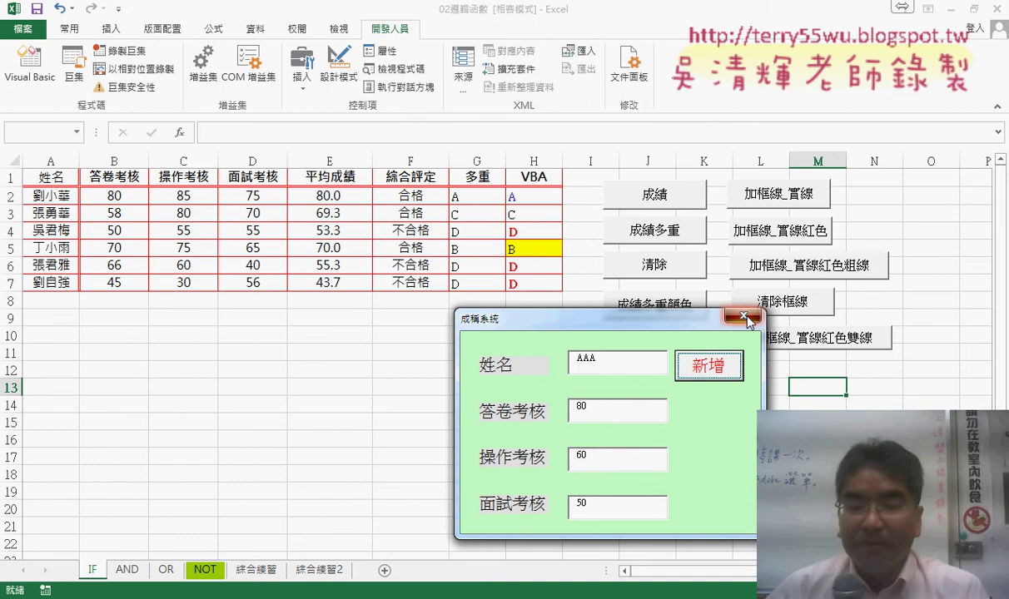
pyautogui.click(747, 318)
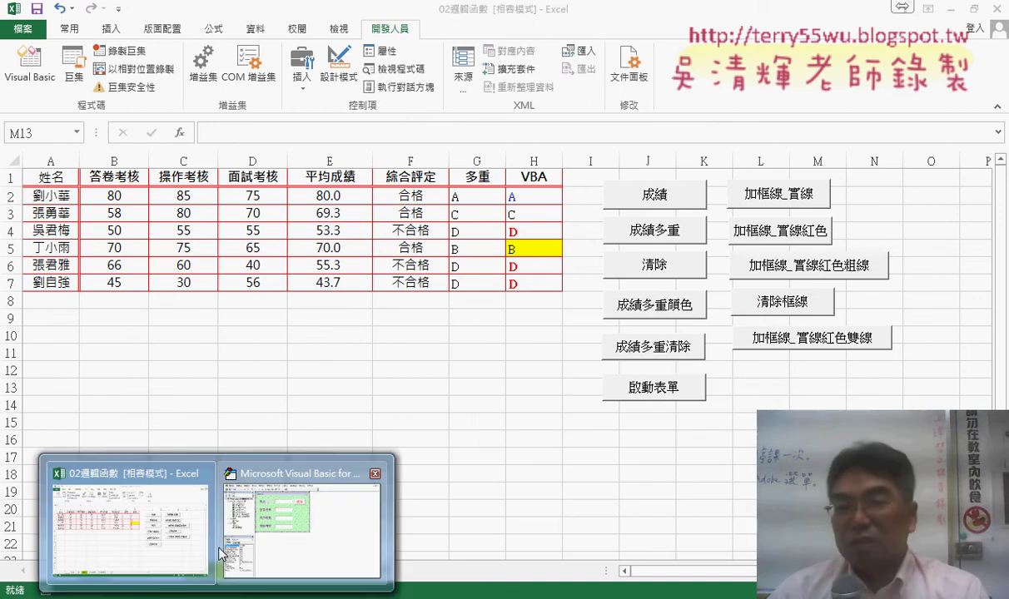
pyautogui.click(223, 551)
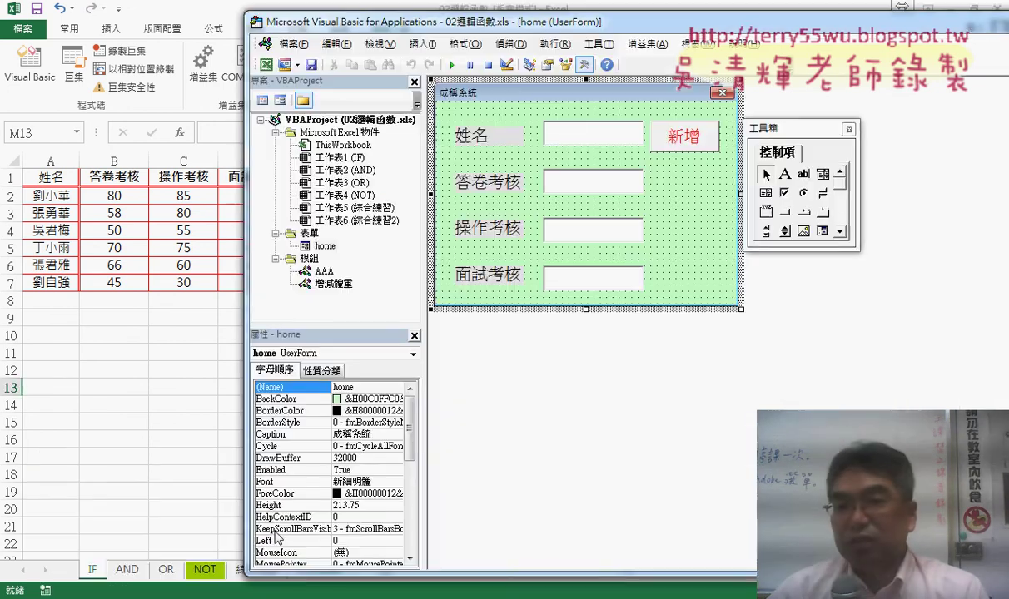
pyautogui.click(453, 66)
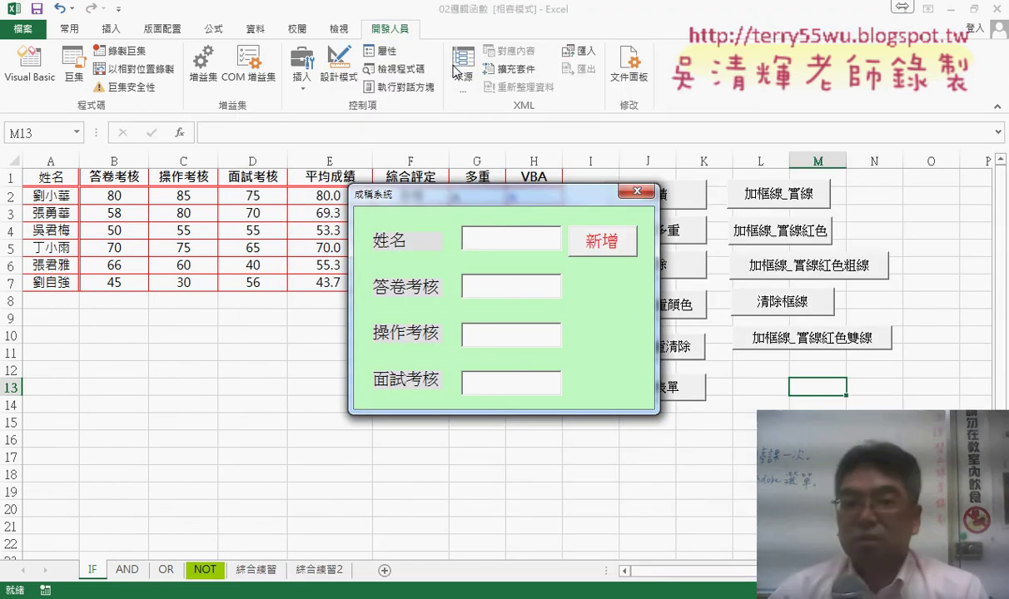
pyautogui.click(634, 192)
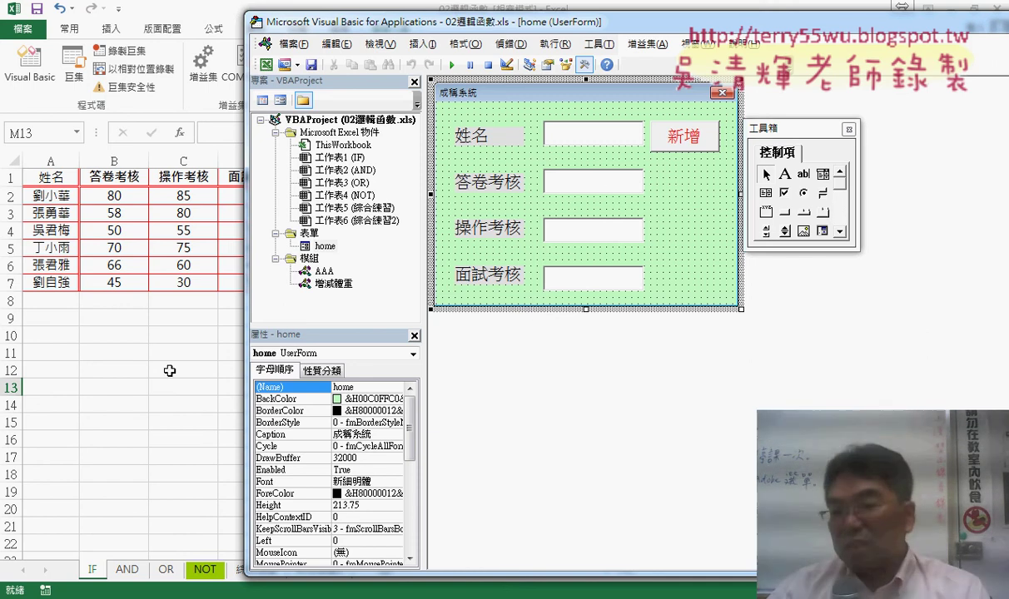
# - Back in Excel, launch the score-entry form from the sheet button and close it
pyautogui.click(169, 371)
pyautogui.click(621, 386)
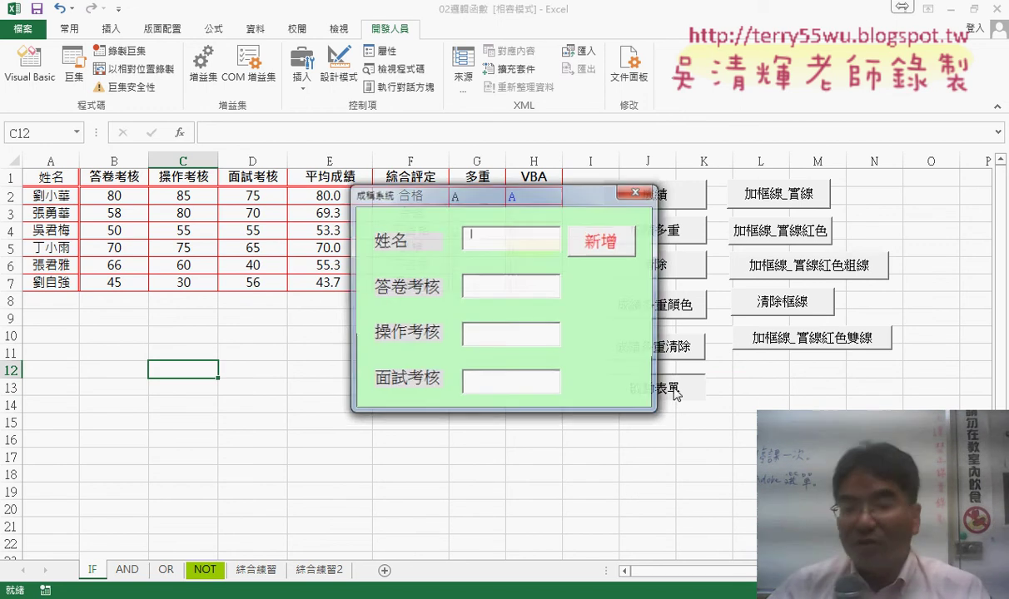
pyautogui.click(637, 192)
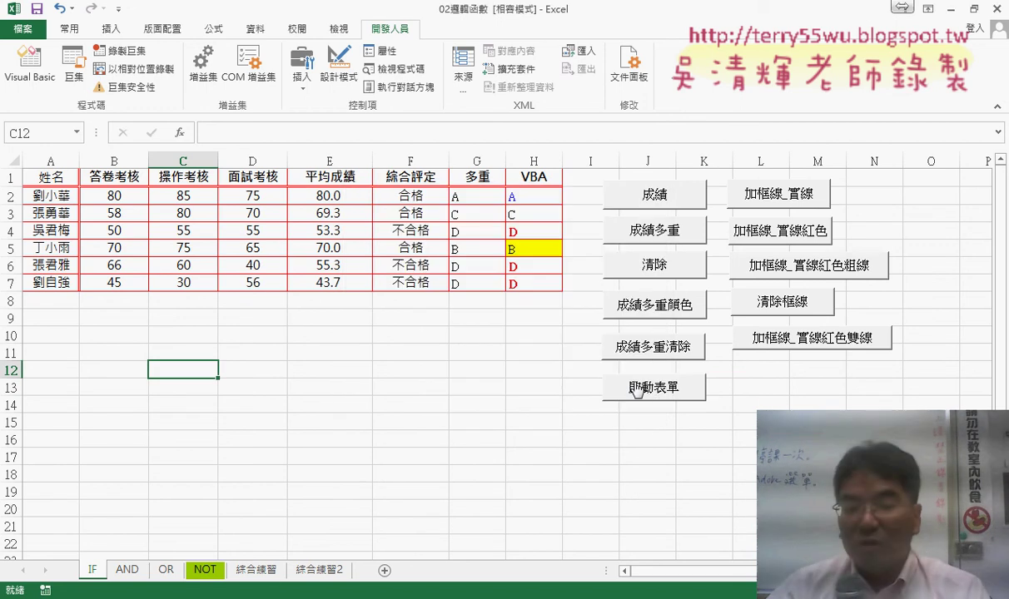
# - Open module AAA's code, select the Sub 啟動表單 macro, and return to Excel
pyautogui.moveTo(210, 570)
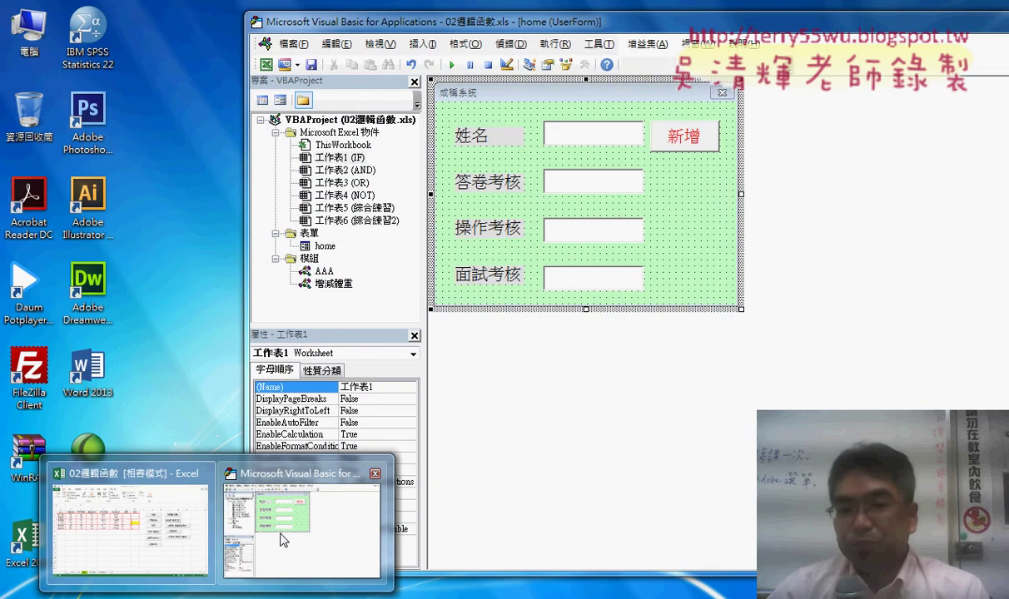
pyautogui.click(301, 524)
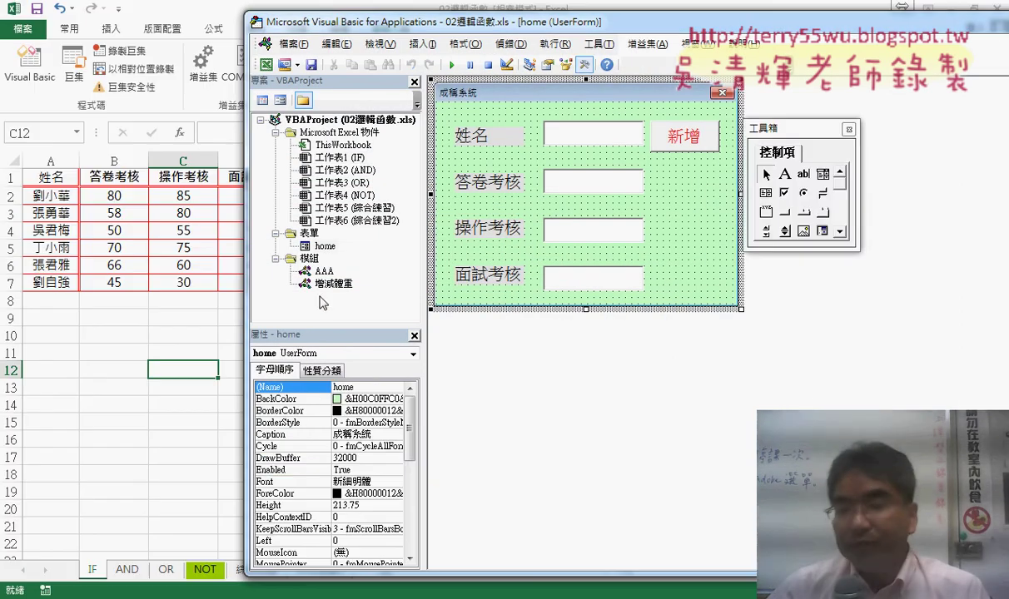
pyautogui.doubleClick(324, 272)
pyautogui.click(525, 541)
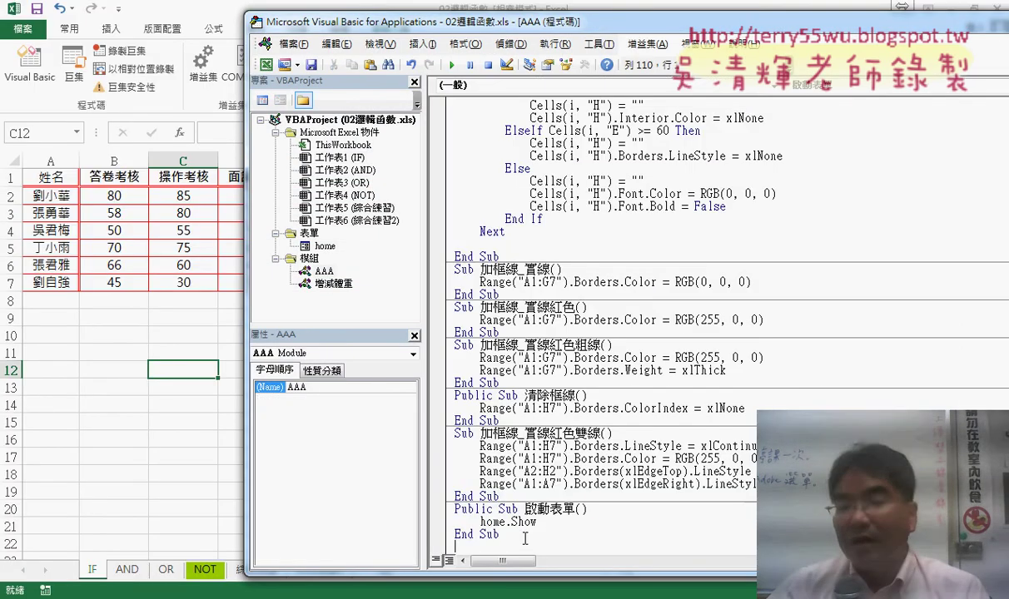
pyautogui.moveTo(524, 539); pyautogui.dragTo(446, 505)
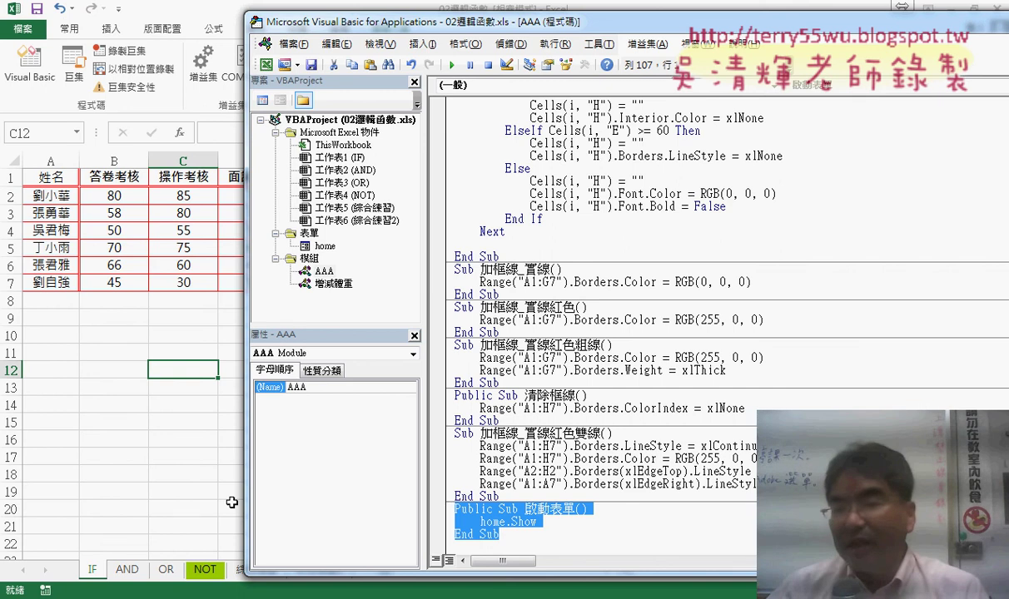
pyautogui.click(184, 488)
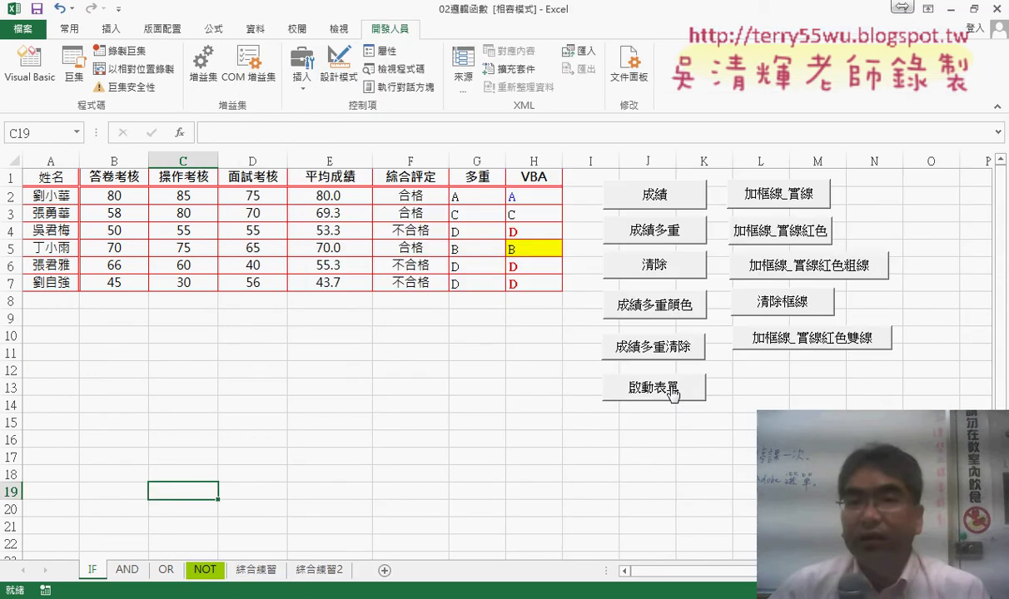
# - Use the 啟動表單 button to reopen the empty 成績系統 form
pyautogui.click(672, 391)
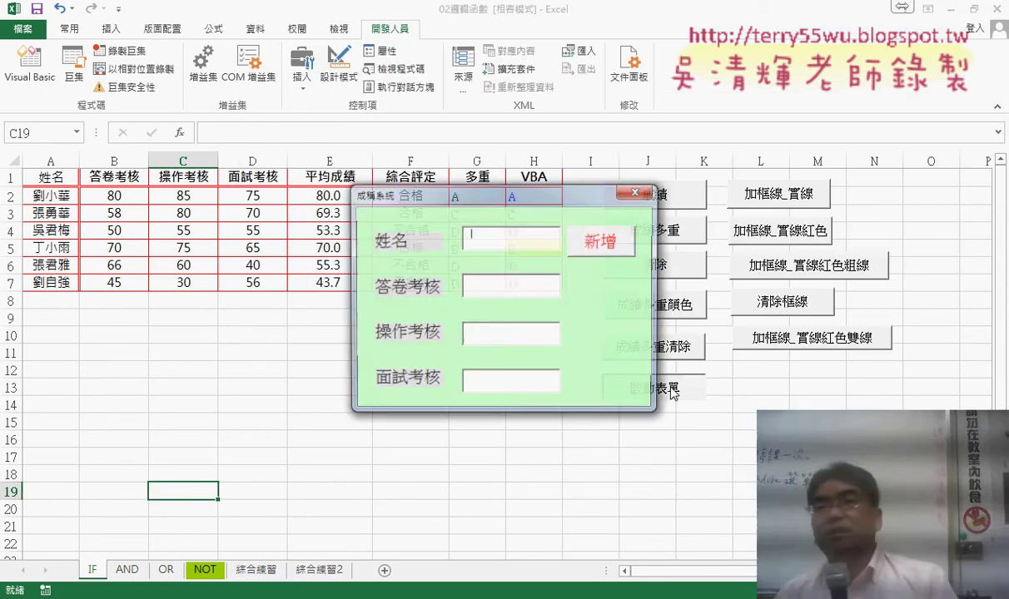